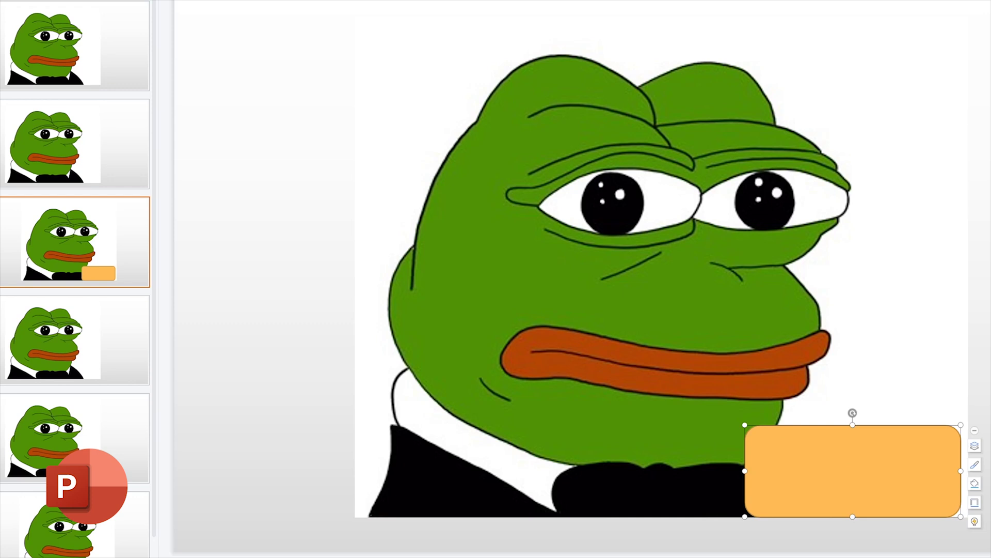
# - Enter the word SAD in the frog slide's orange rounded rectangle
pyautogui.write('SAD')
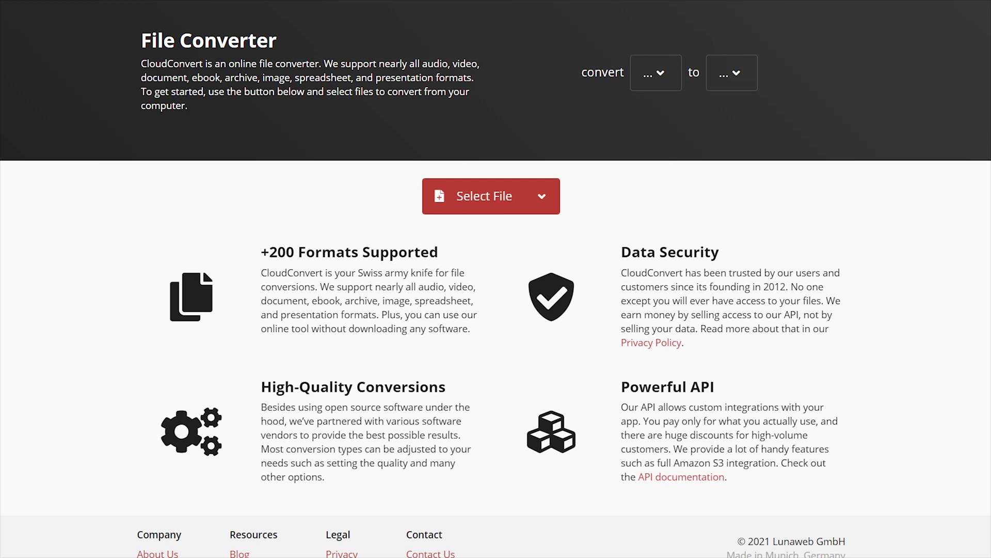
# - Load Funny Car.mp4 into CloudConvert and choose Image > GIF as the output format
pyautogui.click(479, 209)
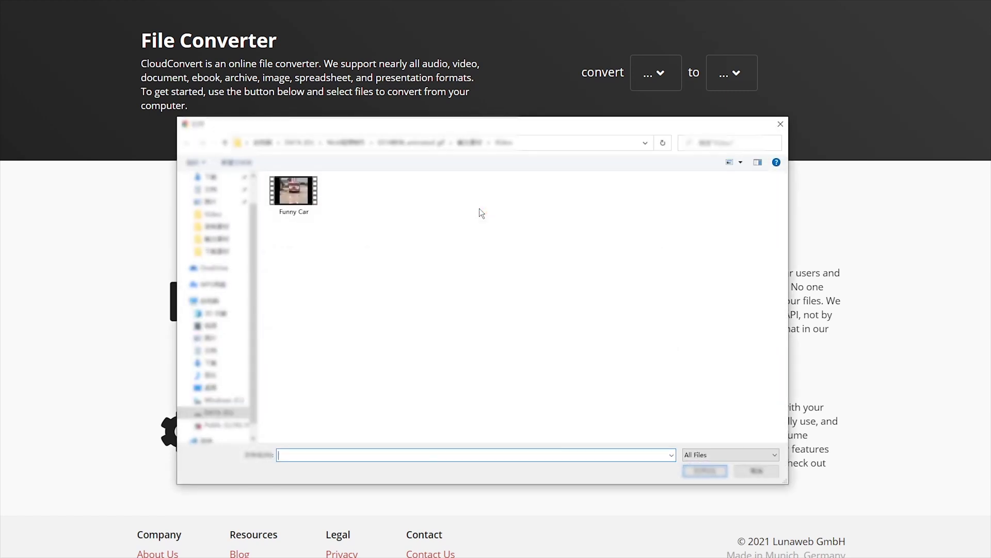
pyautogui.doubleClick(305, 195)
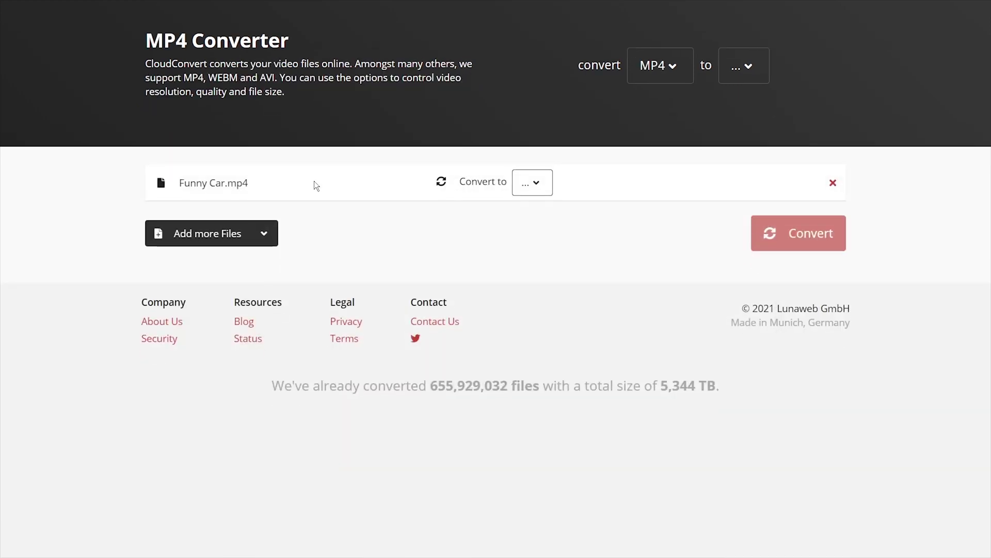
pyautogui.click(535, 183)
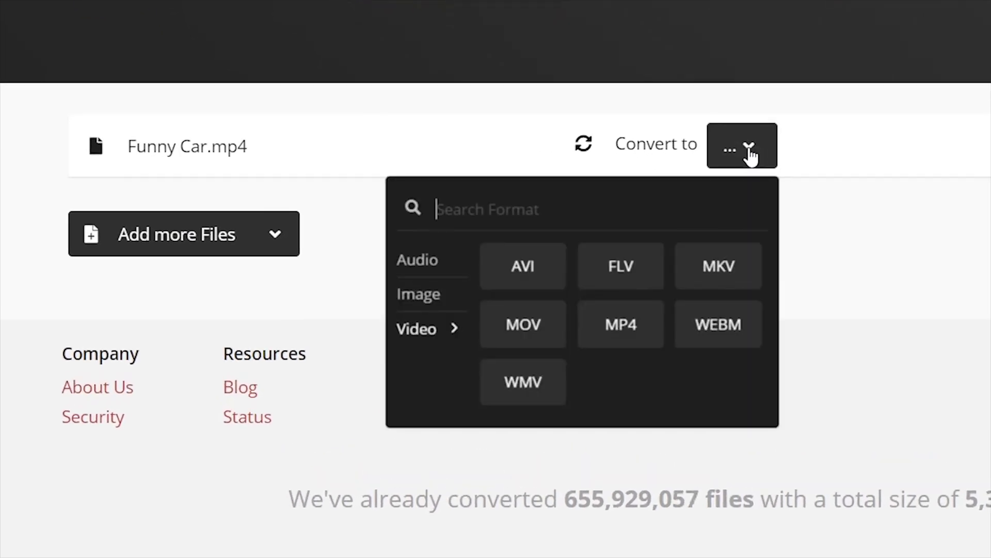
pyautogui.click(425, 299)
pyautogui.click(521, 268)
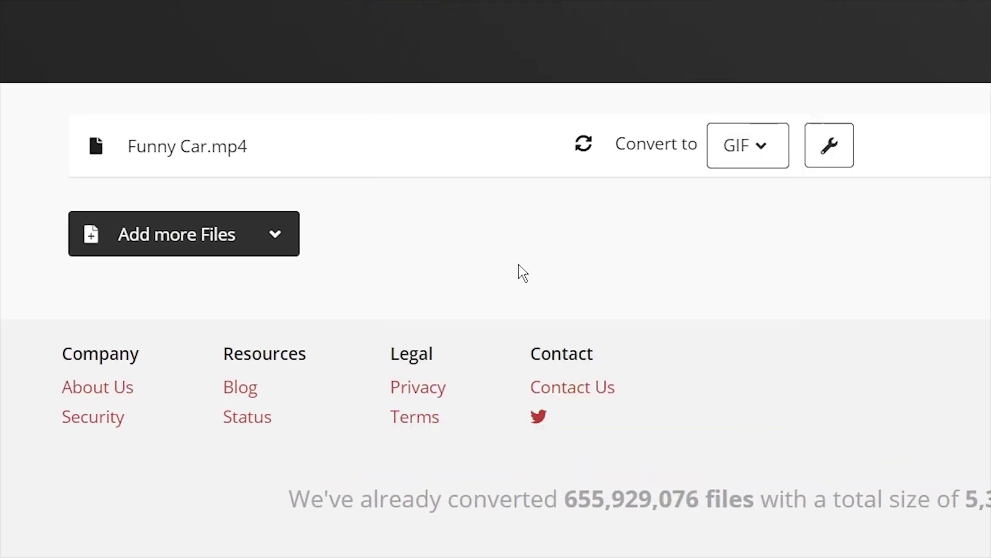
pyautogui.click(830, 238)
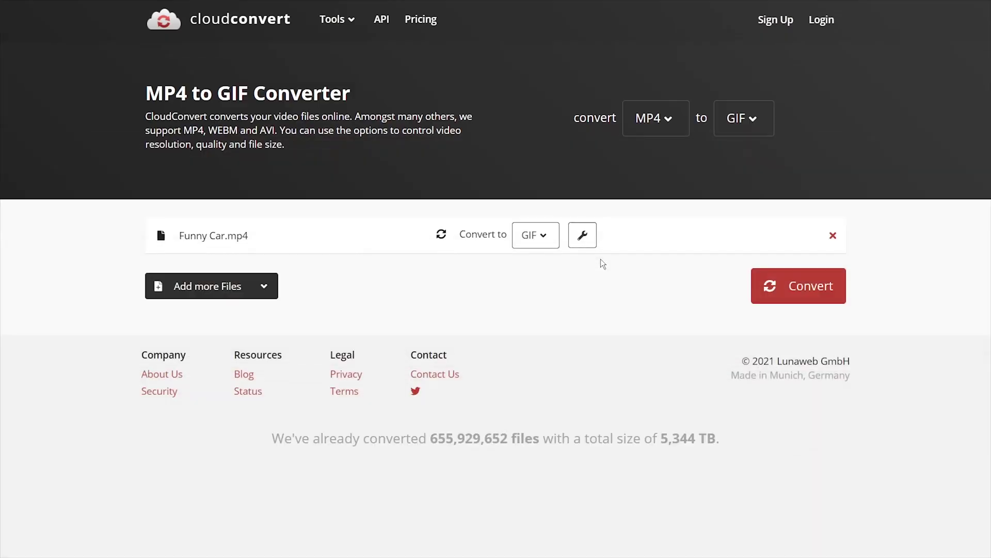
# - Keep default resolution, aspect ratio and gif codec, trim 00:00:02–00:00:05, then view pricing
pyautogui.click(589, 240)
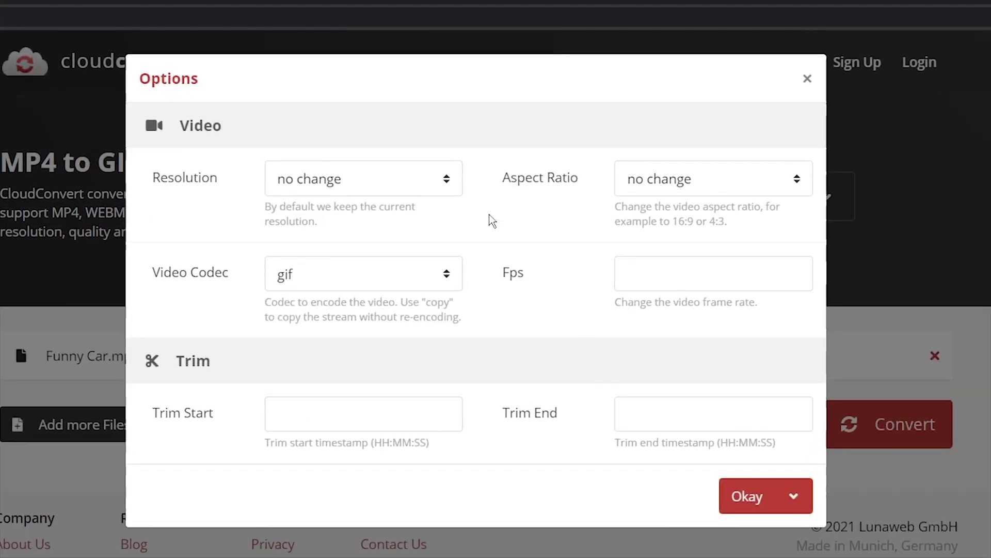
pyautogui.click(447, 185)
pyautogui.click(448, 185)
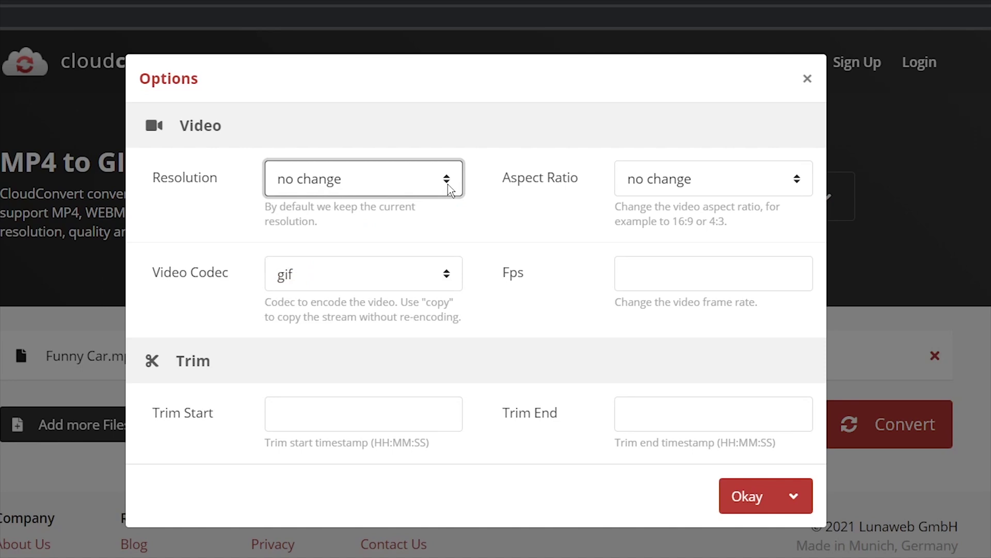
pyautogui.click(797, 183)
pyautogui.click(798, 184)
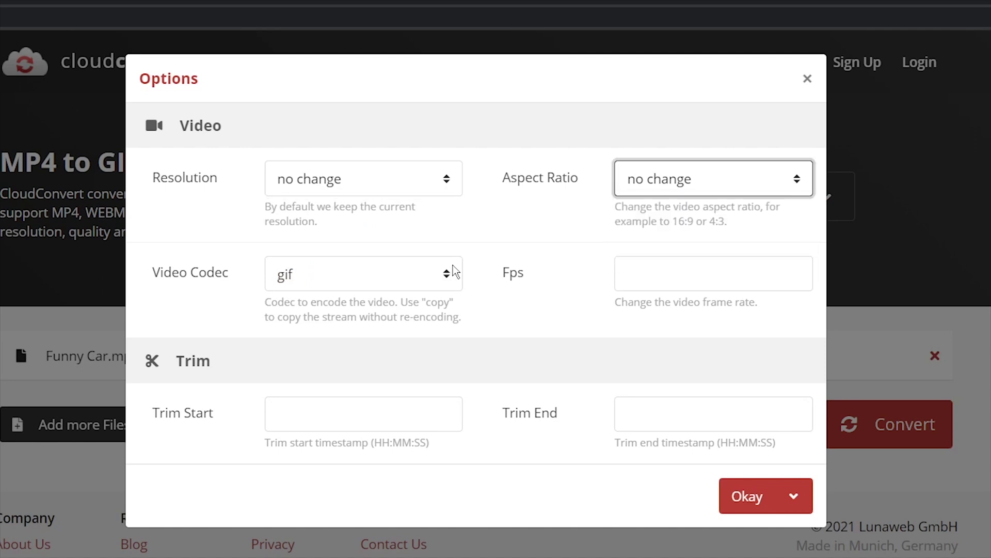
pyautogui.click(446, 277)
pyautogui.click(446, 279)
pyautogui.write('00:00:05')
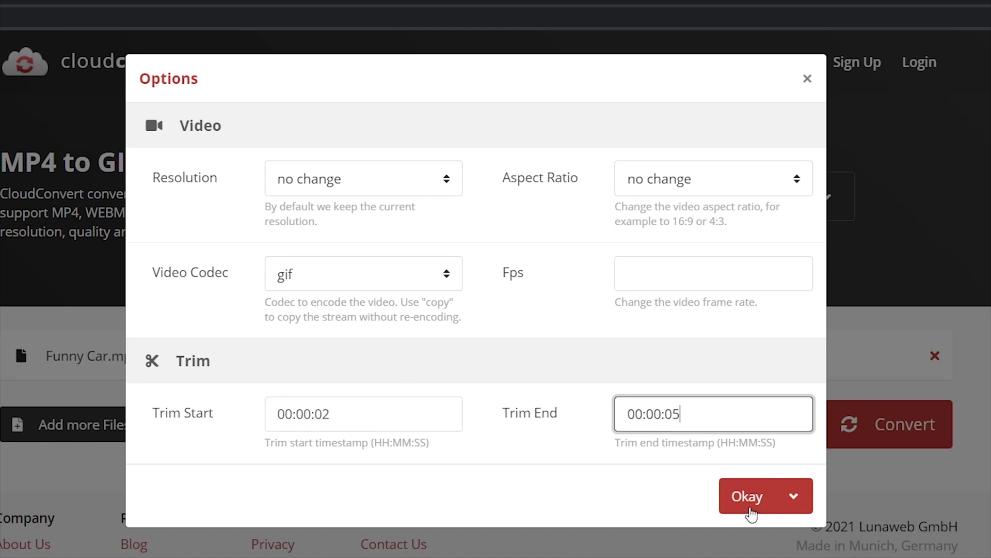
pyautogui.click(750, 500)
pyautogui.click(416, 21)
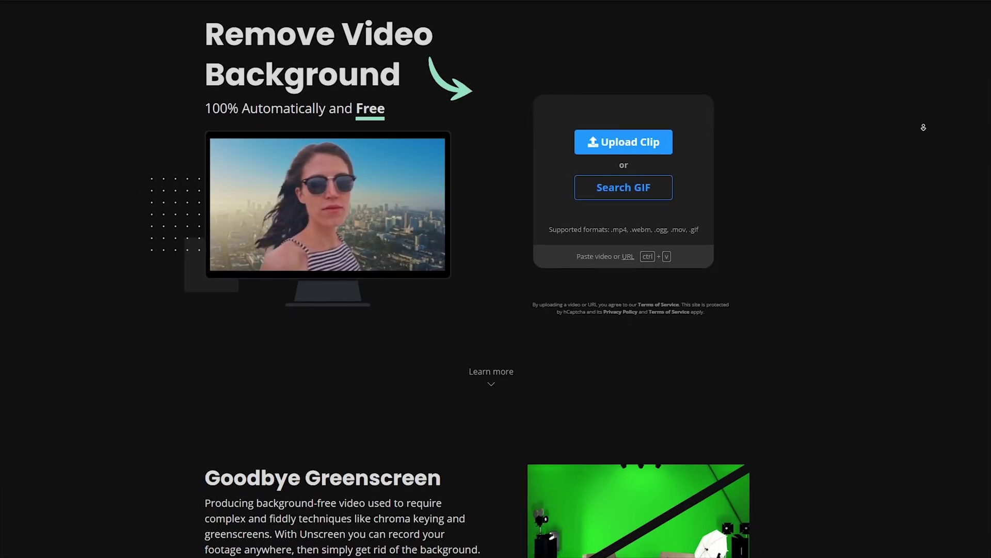
# - Scroll through Unscreen's features, accuracy samples, testimonials and Pro section, then back up
pyautogui.scroll(-2, 924, 126)
pyautogui.scroll(-1, 924, 131)
pyautogui.scroll(-1, 924, 131)
pyautogui.scroll(-1, 924, 131)
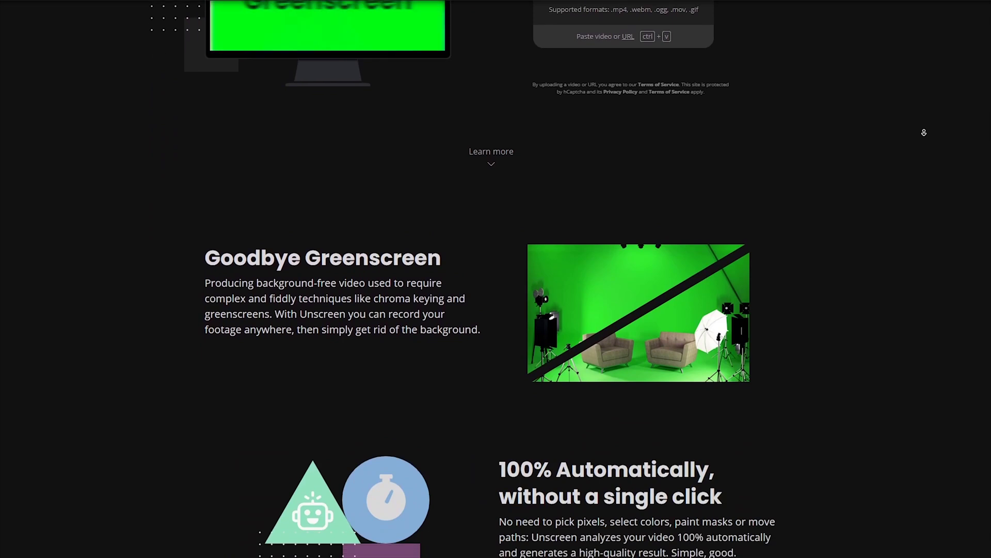
pyautogui.scroll(-1, 924, 132)
pyautogui.scroll(-1, 923, 132)
pyautogui.scroll(-1, 923, 132)
pyautogui.scroll(-1, 923, 132)
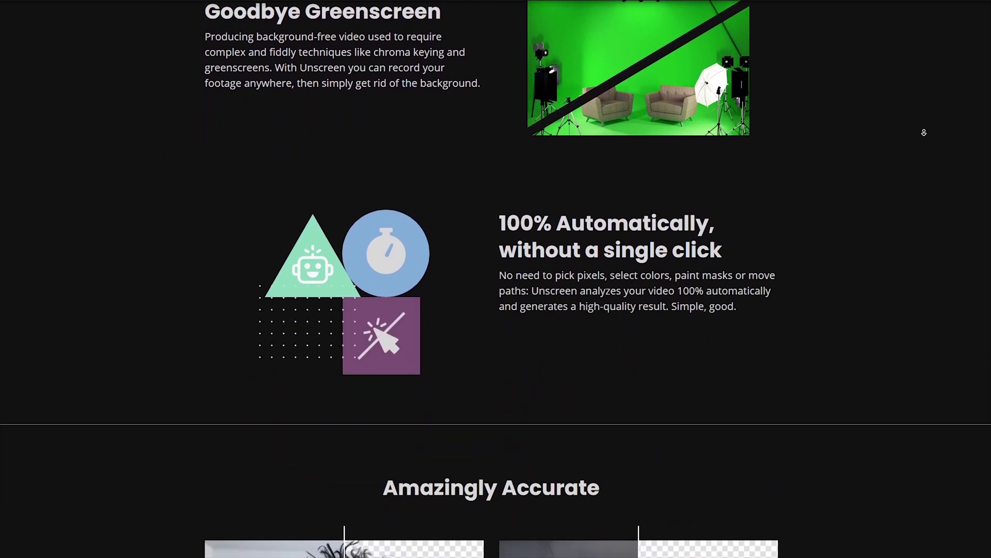
pyautogui.scroll(-1, 924, 132)
pyautogui.scroll(-1, 924, 132)
pyautogui.scroll(-1, 923, 132)
pyautogui.scroll(-1, 924, 132)
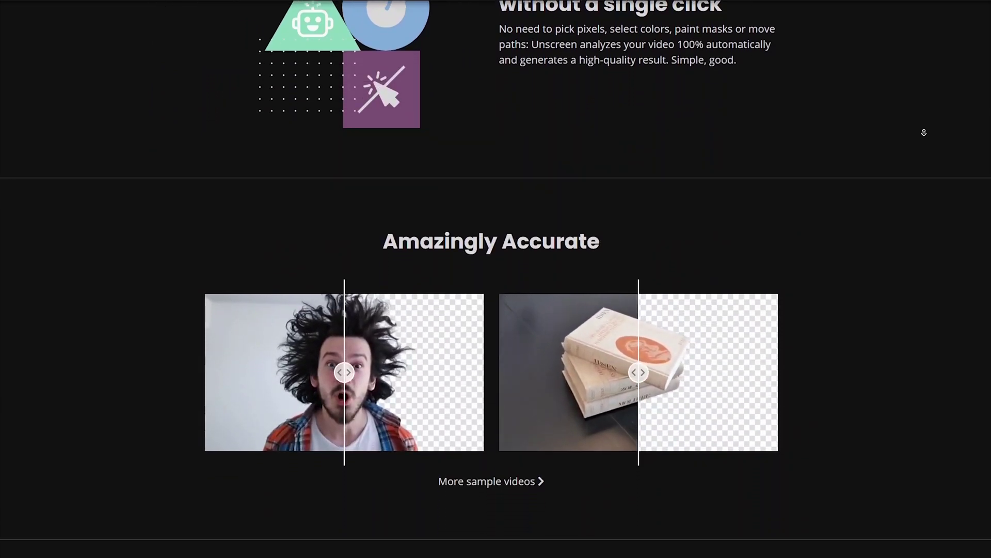
pyautogui.scroll(-1, 923, 133)
pyautogui.scroll(-1, 924, 132)
pyautogui.scroll(-1, 924, 132)
pyautogui.scroll(-1, 923, 132)
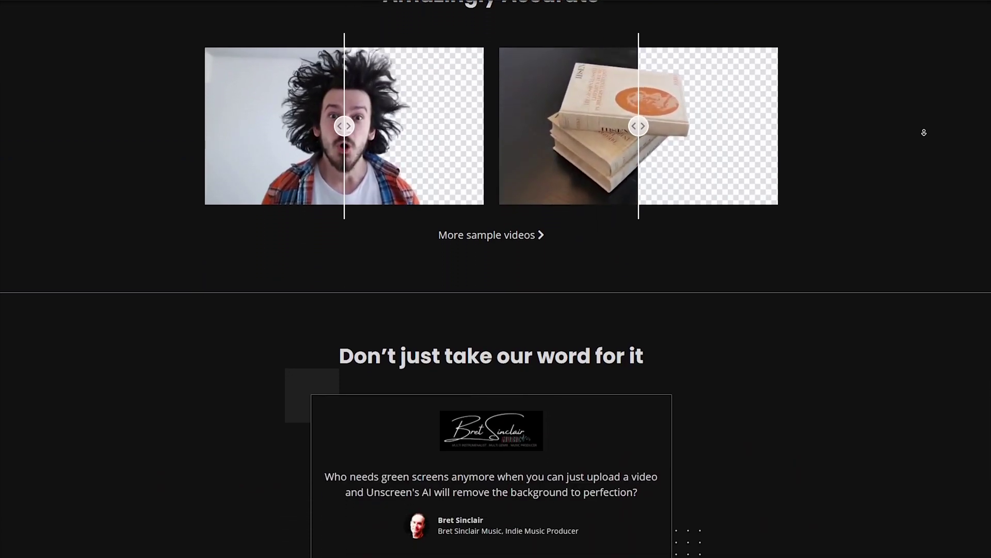
pyautogui.scroll(-1, 924, 133)
pyautogui.scroll(-1, 924, 132)
pyautogui.scroll(-1, 924, 132)
pyautogui.scroll(-1, 923, 132)
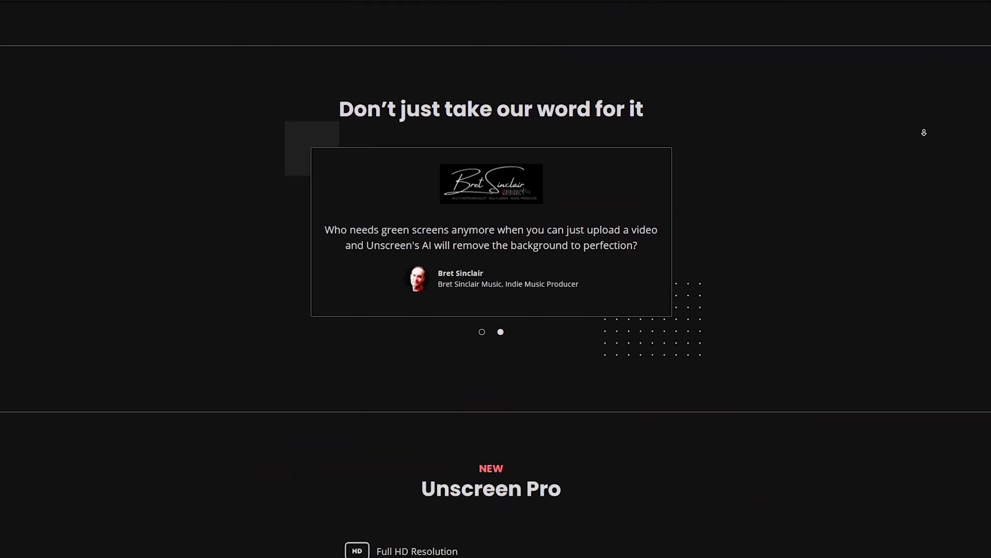
pyautogui.scroll(-1, 923, 132)
pyautogui.scroll(20, 913, 38)
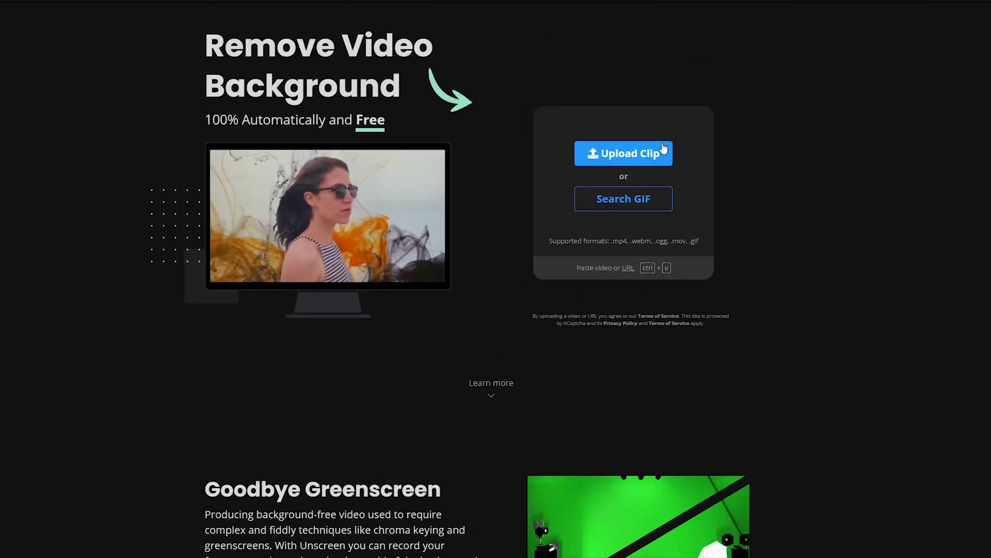
# - Upload Dance Clip and preview the Xanimation, Citystreet and Spiral video backgrounds
pyautogui.click(647, 158)
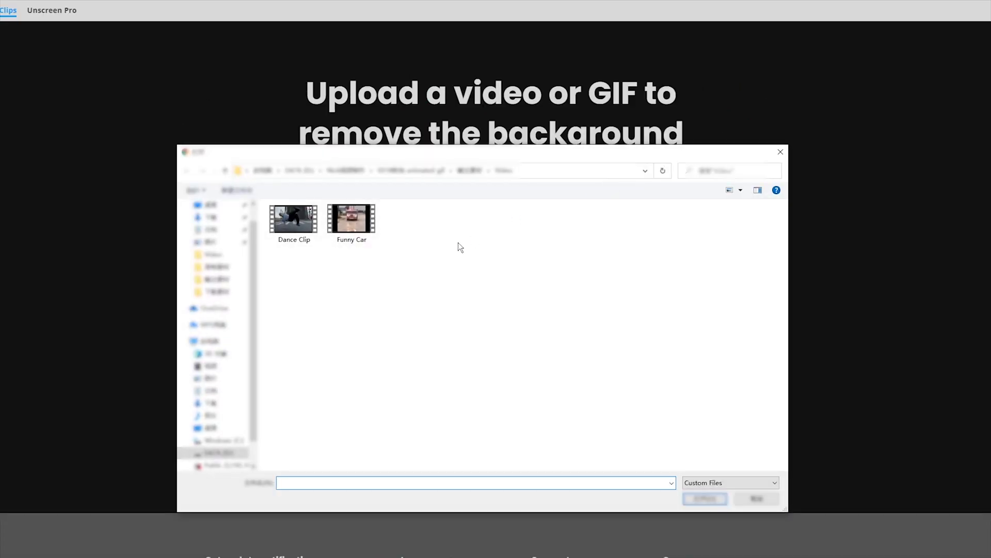
pyautogui.doubleClick(306, 222)
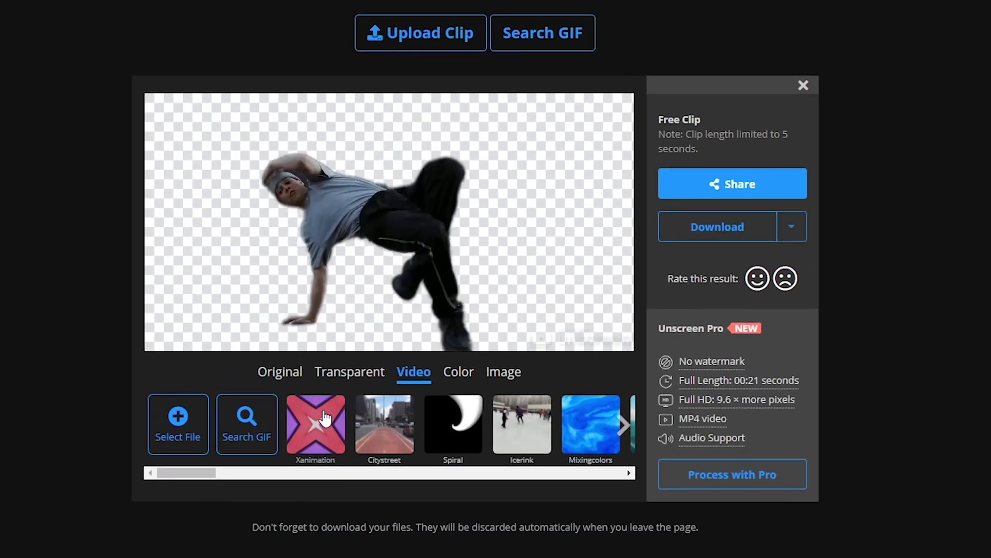
pyautogui.click(367, 336)
pyautogui.click(390, 424)
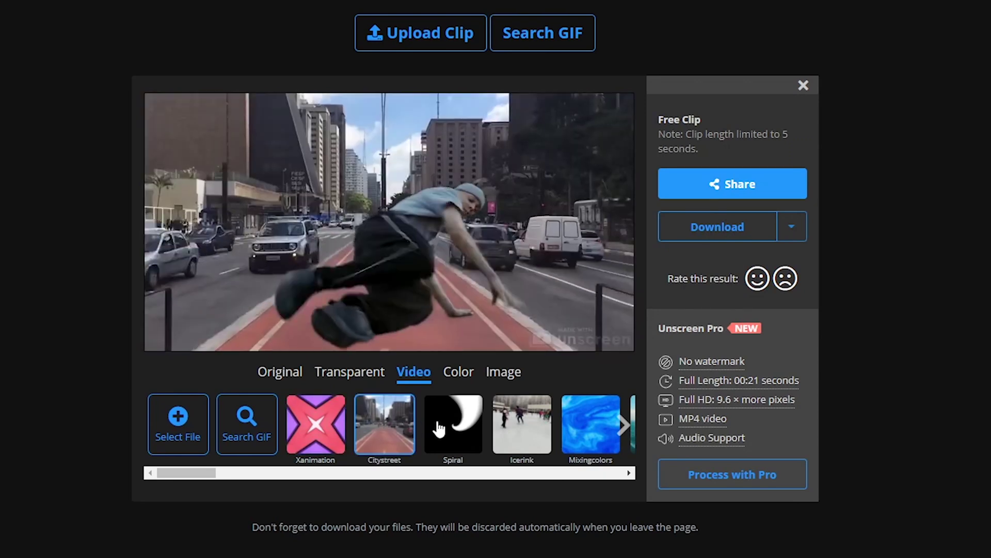
pyautogui.click(453, 423)
# - Preview green, Pomegranate and Amaranth colour backgrounds behind the dancer
pyautogui.click(457, 372)
pyautogui.click(258, 427)
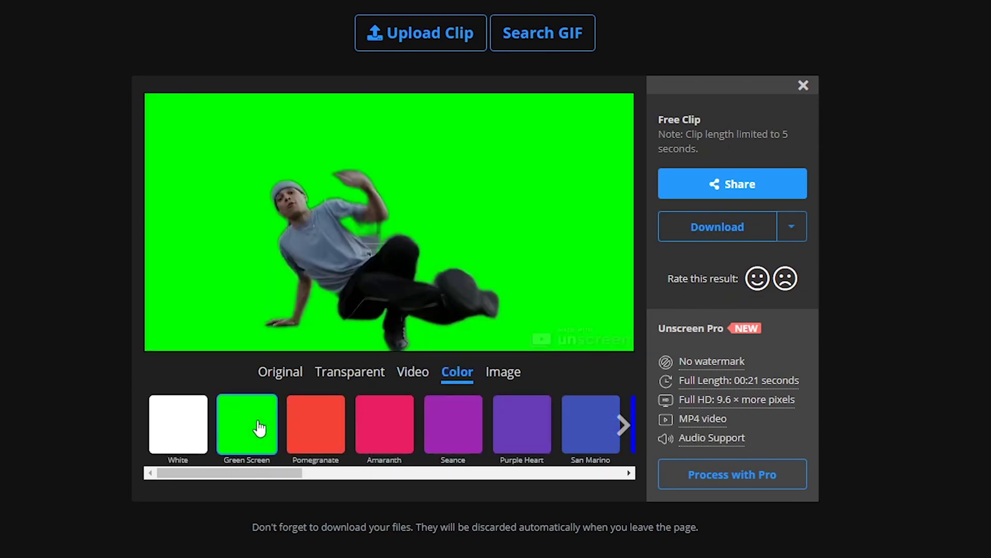
pyautogui.click(327, 432)
pyautogui.click(373, 430)
# - Preview Parking Space, Paris and Milky Way images, then transparent and Xanimation backgrounds
pyautogui.click(502, 372)
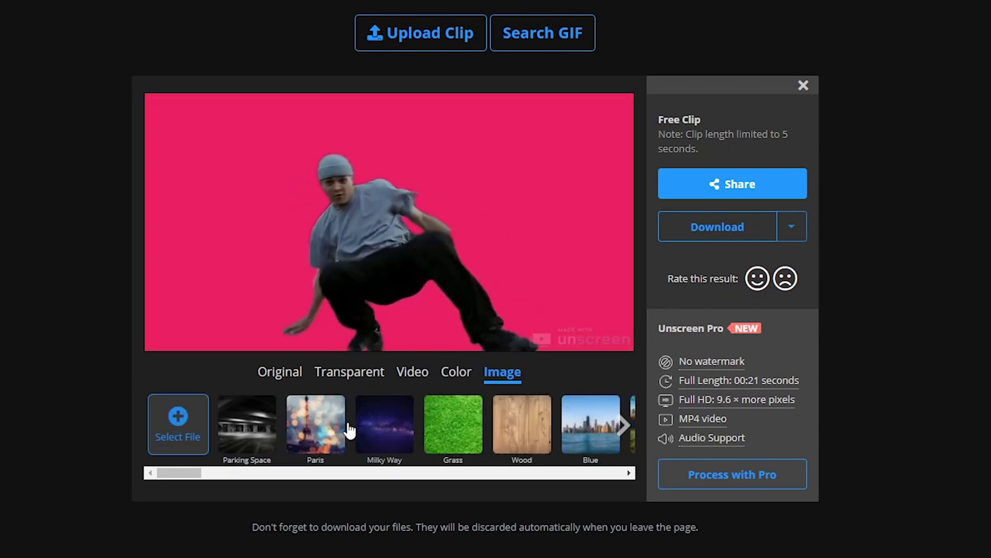
pyautogui.click(246, 424)
pyautogui.click(307, 433)
pyautogui.click(370, 426)
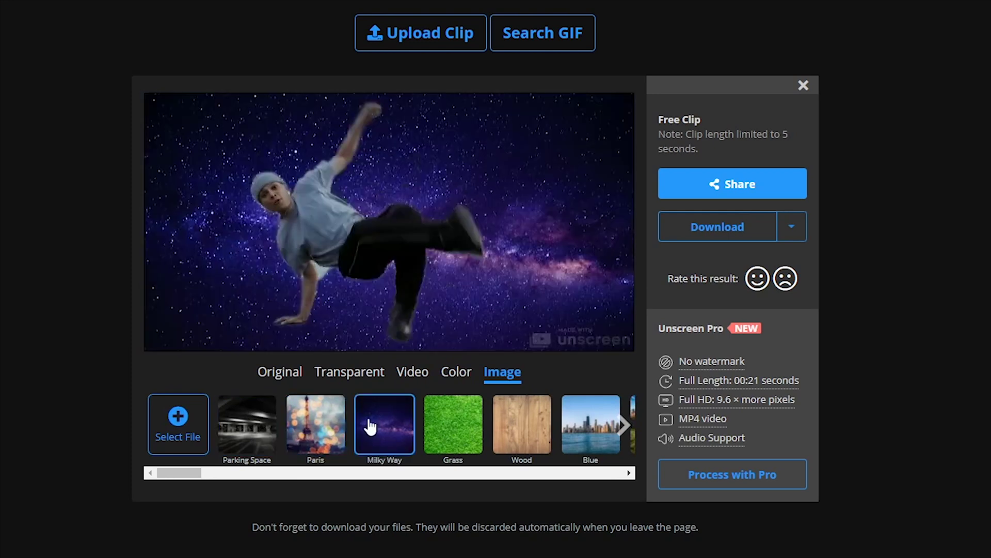
pyautogui.click(363, 379)
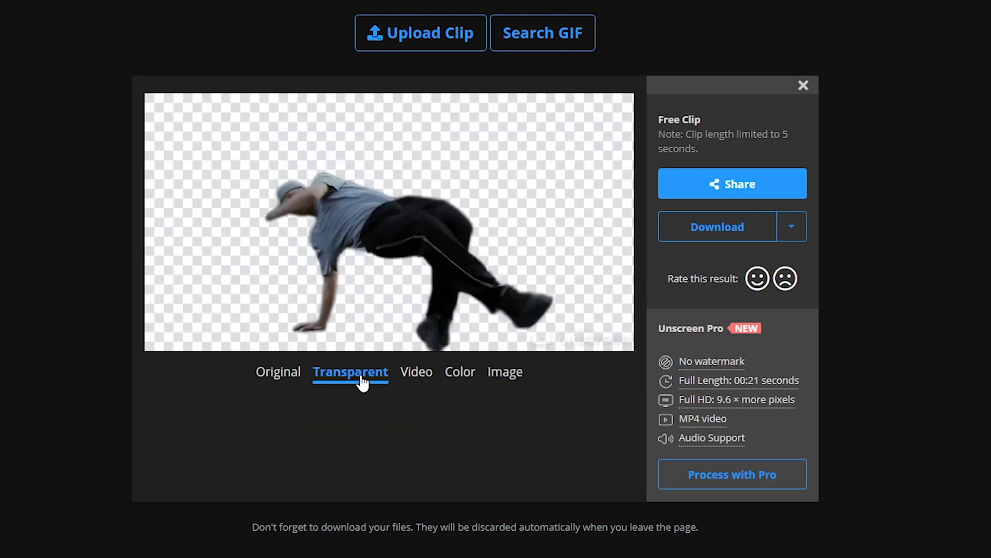
pyautogui.click(416, 380)
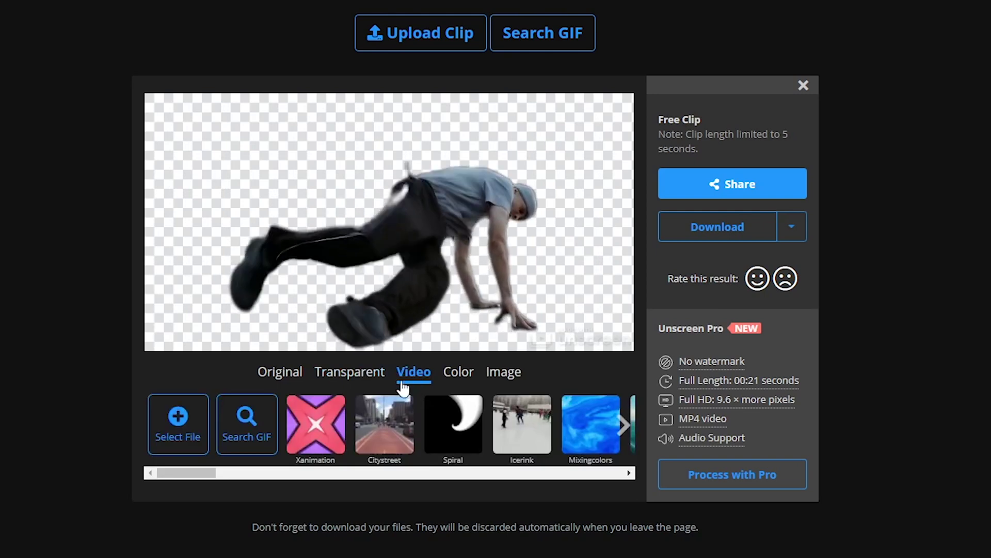
pyautogui.click(331, 436)
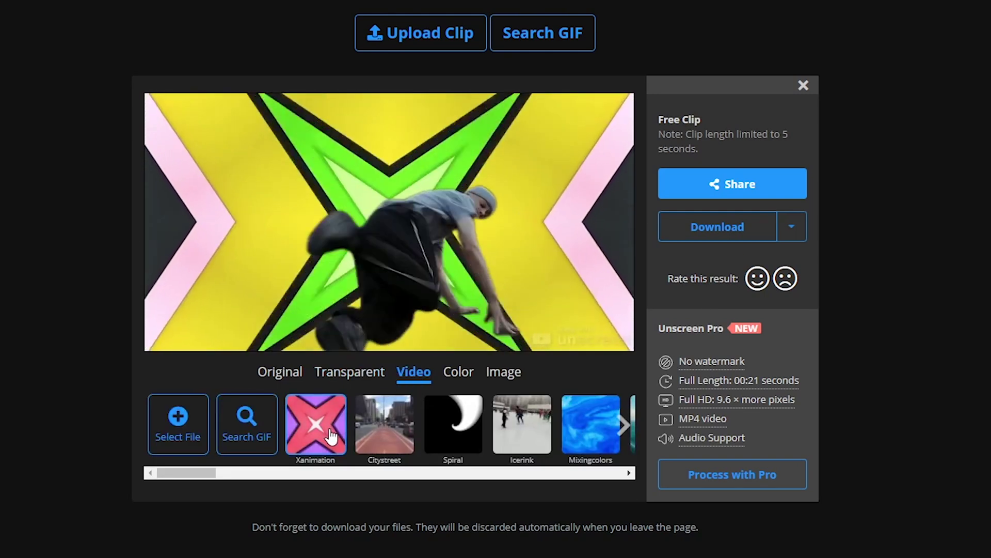
# - Download the dancer over the Xanimation background as a GIF
pyautogui.click(792, 227)
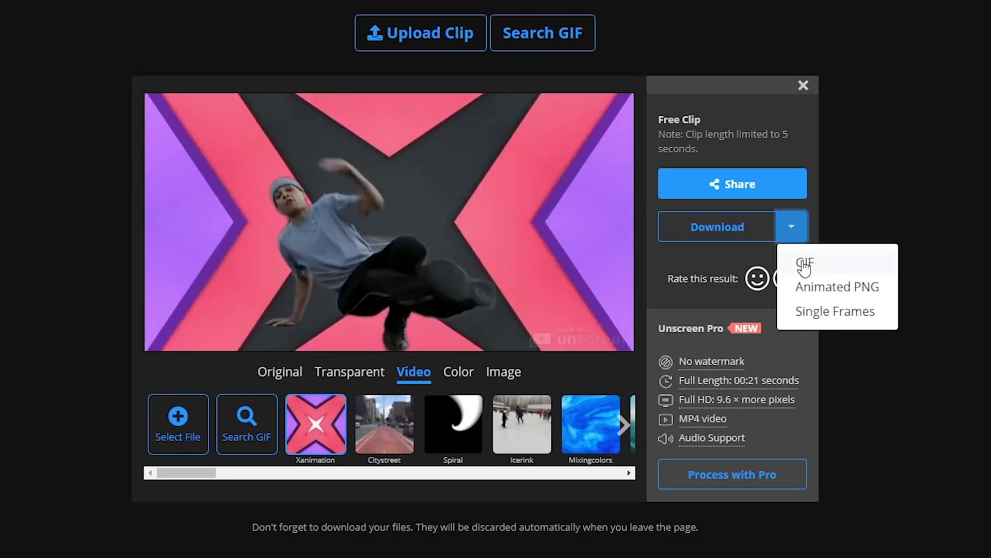
pyautogui.click(723, 227)
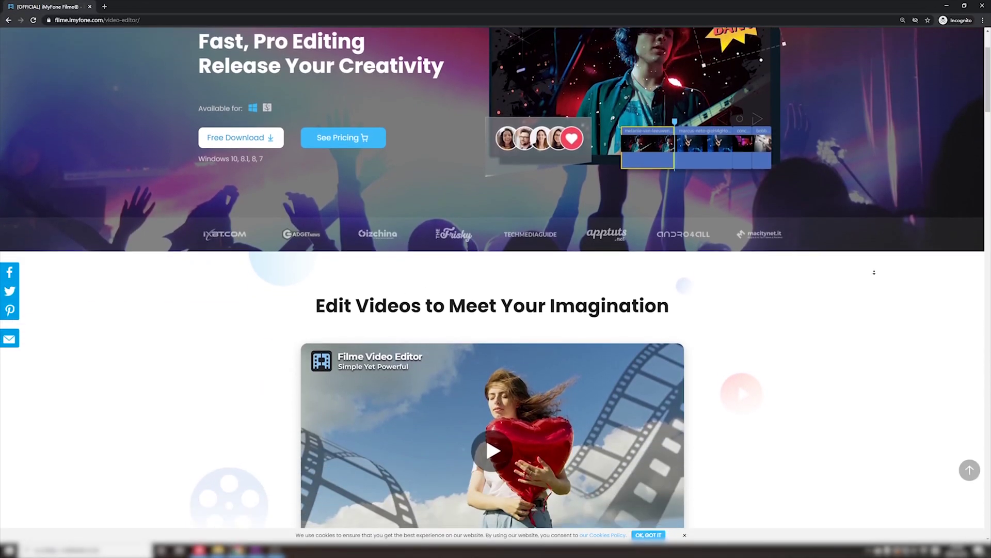
# - Scroll through the filme.imyfone.com video editor page's feature sections
pyautogui.scroll(-1, 874, 272)
pyautogui.scroll(-1, 875, 272)
pyautogui.scroll(-1, 874, 272)
pyautogui.scroll(-1, 874, 273)
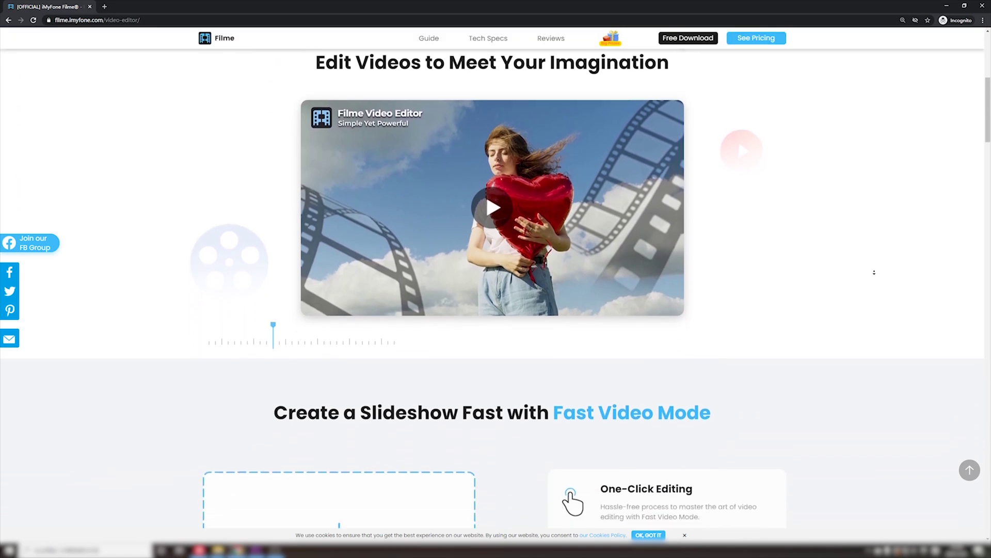
pyautogui.scroll(-1, 875, 272)
pyautogui.scroll(-1, 874, 272)
pyautogui.scroll(-1, 874, 272)
pyautogui.scroll(-1, 875, 273)
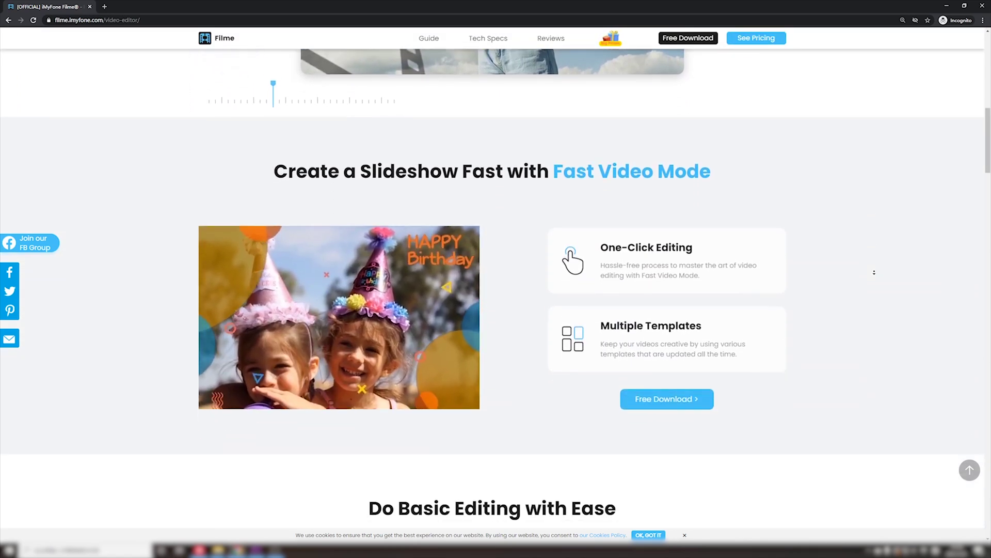
pyautogui.scroll(-1, 874, 272)
pyautogui.scroll(-1, 874, 272)
pyautogui.scroll(-1, 874, 272)
pyautogui.scroll(-1, 875, 272)
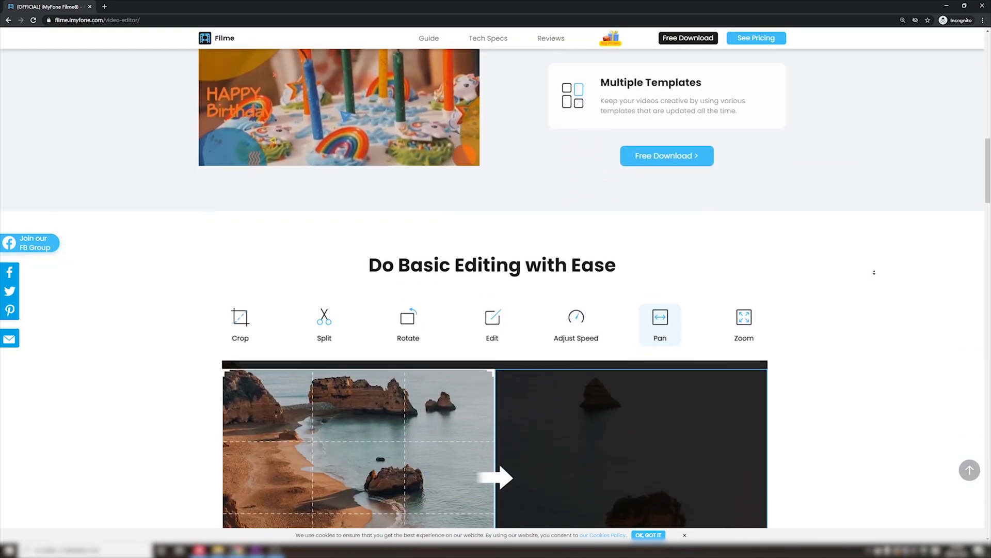
pyautogui.scroll(-1, 874, 272)
pyautogui.scroll(-1, 874, 272)
pyautogui.scroll(-1, 874, 272)
pyautogui.scroll(-1, 875, 272)
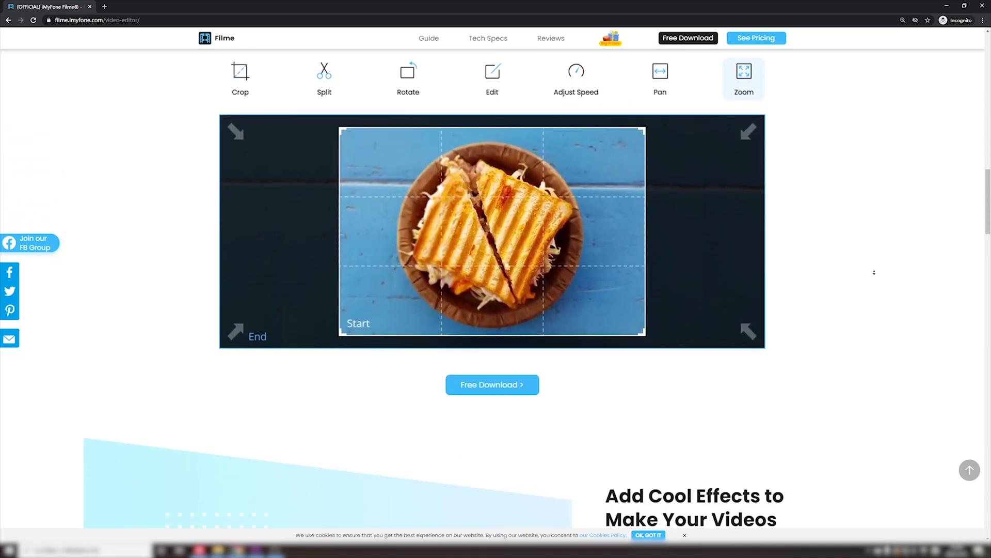
pyautogui.scroll(-1, 874, 273)
pyautogui.scroll(-1, 874, 272)
pyautogui.scroll(-1, 874, 272)
pyautogui.scroll(-1, 874, 272)
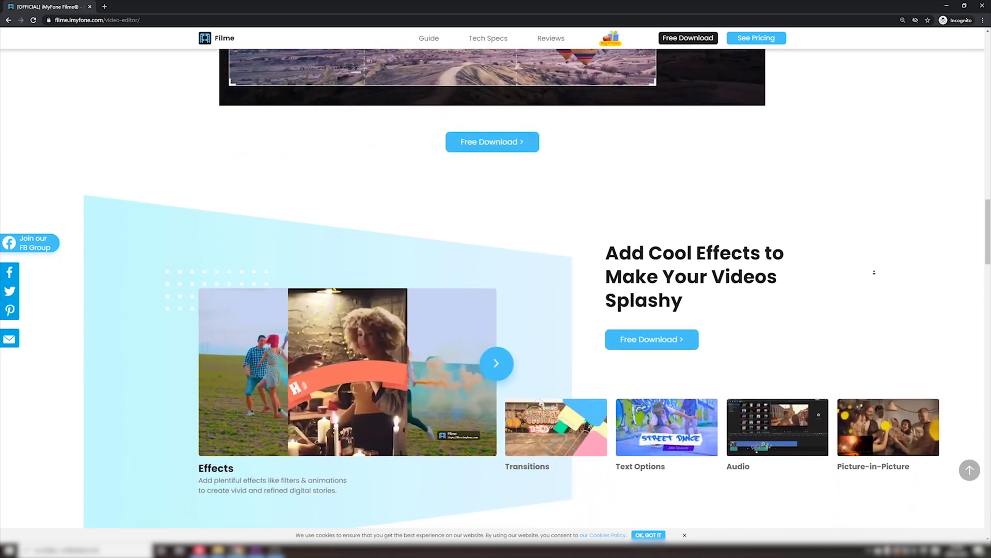
pyautogui.scroll(-1, 874, 272)
pyautogui.scroll(-1, 874, 272)
pyautogui.scroll(-1, 874, 272)
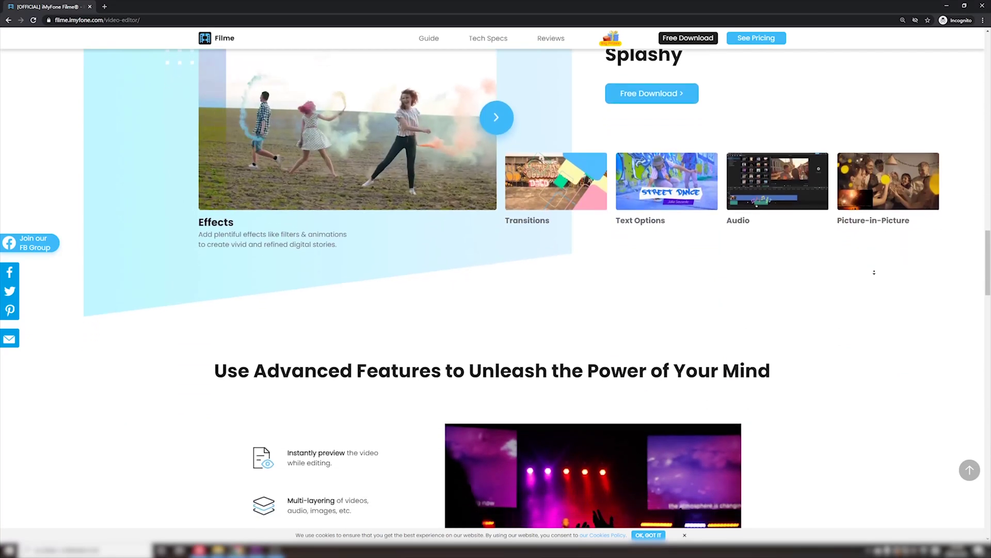
pyautogui.scroll(-1, 874, 272)
pyautogui.scroll(-1, 874, 272)
pyautogui.scroll(-1, 874, 272)
pyautogui.scroll(-1, 874, 272)
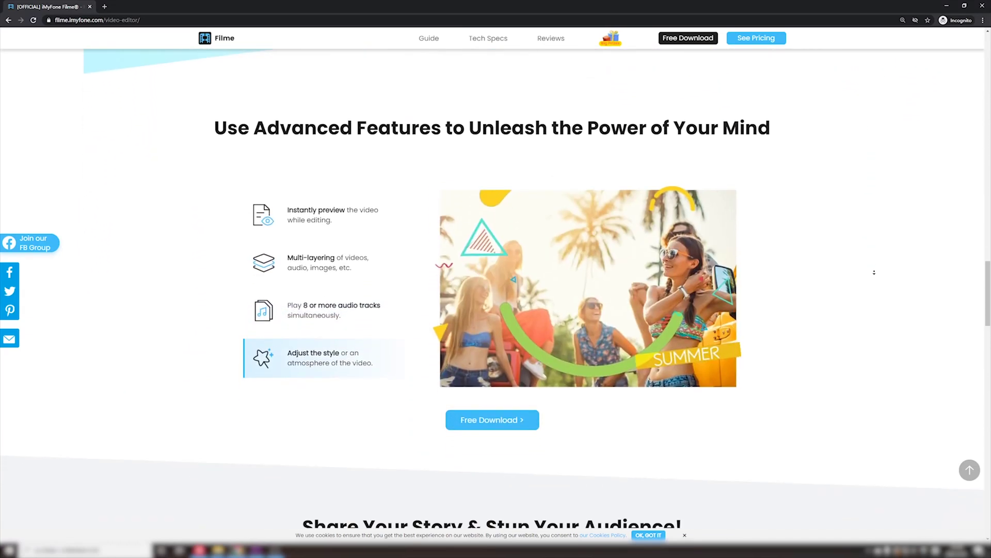
pyautogui.scroll(-1, 874, 272)
pyautogui.scroll(-1, 874, 272)
pyautogui.scroll(-1, 874, 272)
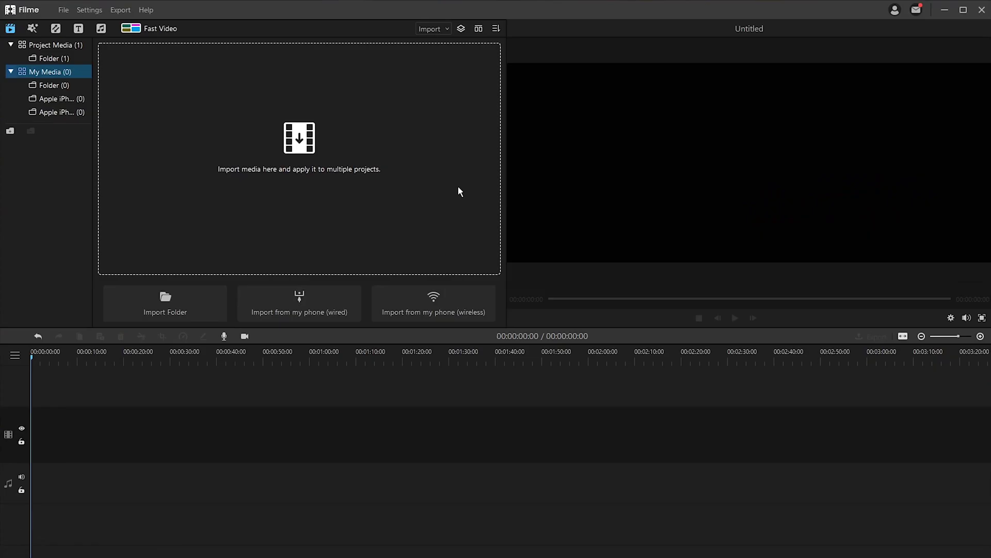
# - Import Laugh onto the video track and cut away everything before 00:00:06:02
pyautogui.click(458, 191)
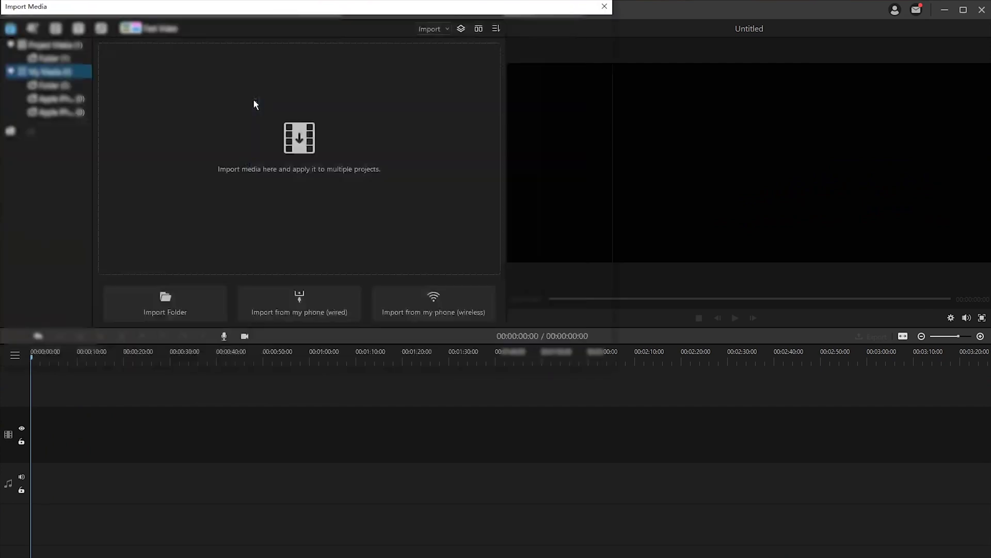
pyautogui.moveTo(132, 62); pyautogui.dragTo(32, 422)
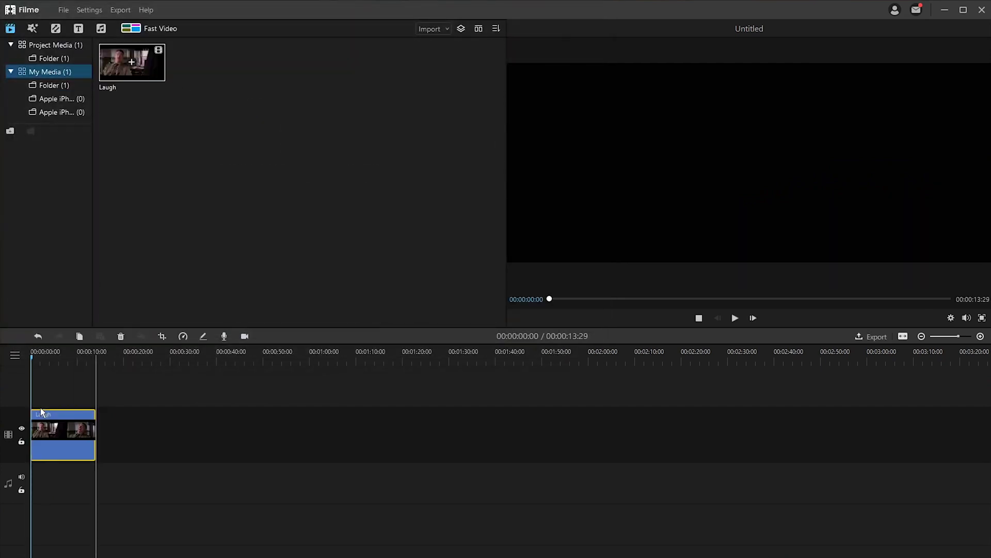
pyautogui.click(980, 336)
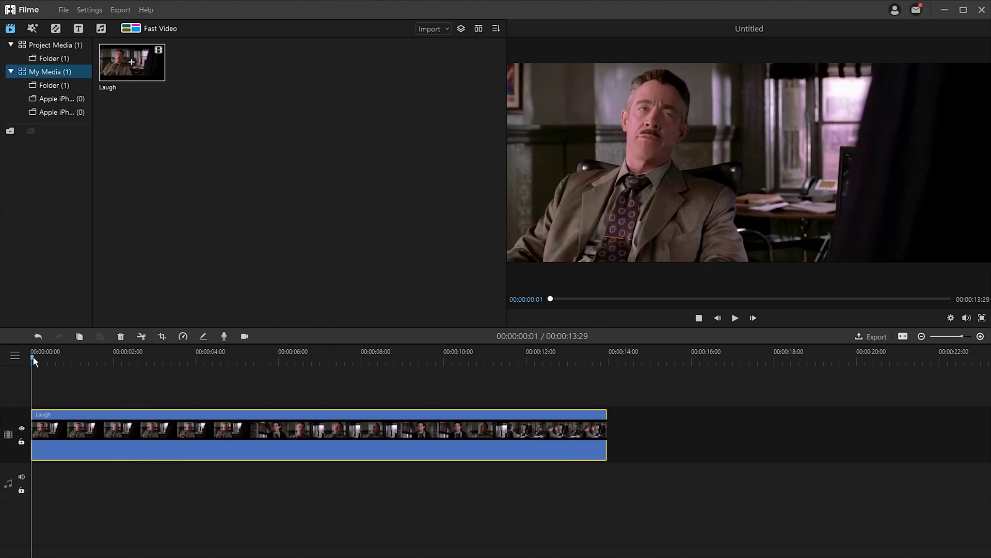
pyautogui.moveTo(34, 360); pyautogui.dragTo(299, 360)
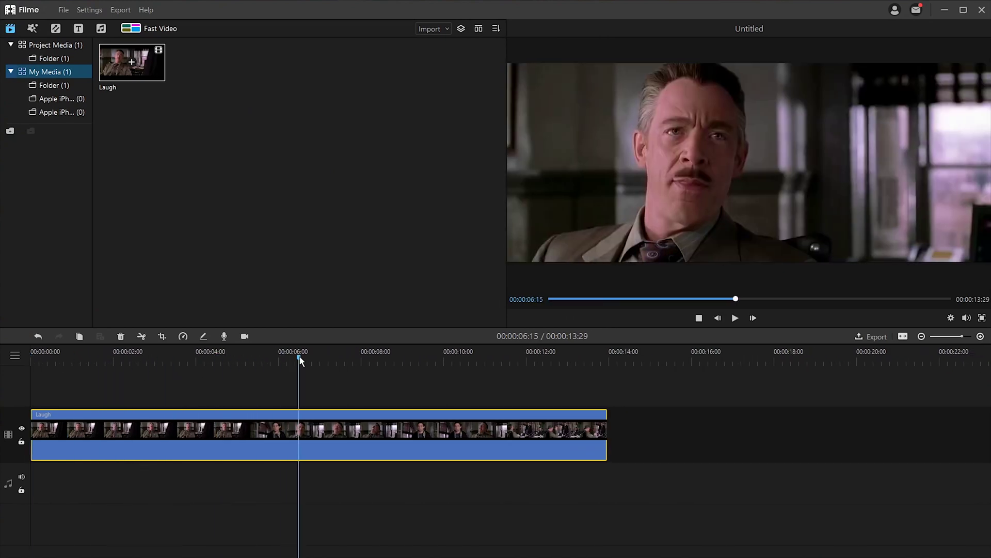
pyautogui.moveTo(277, 359); pyautogui.dragTo(281, 358)
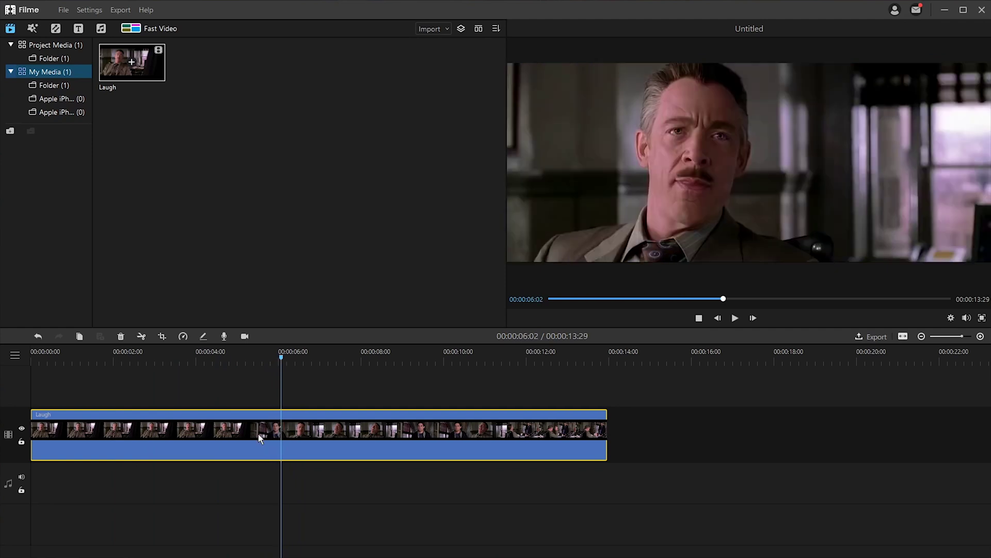
pyautogui.hotkey('ctrl', 'b')
pyautogui.click(233, 431)
pyautogui.press('Delete')
pyautogui.moveTo(19, 363); pyautogui.dragTo(143, 357)
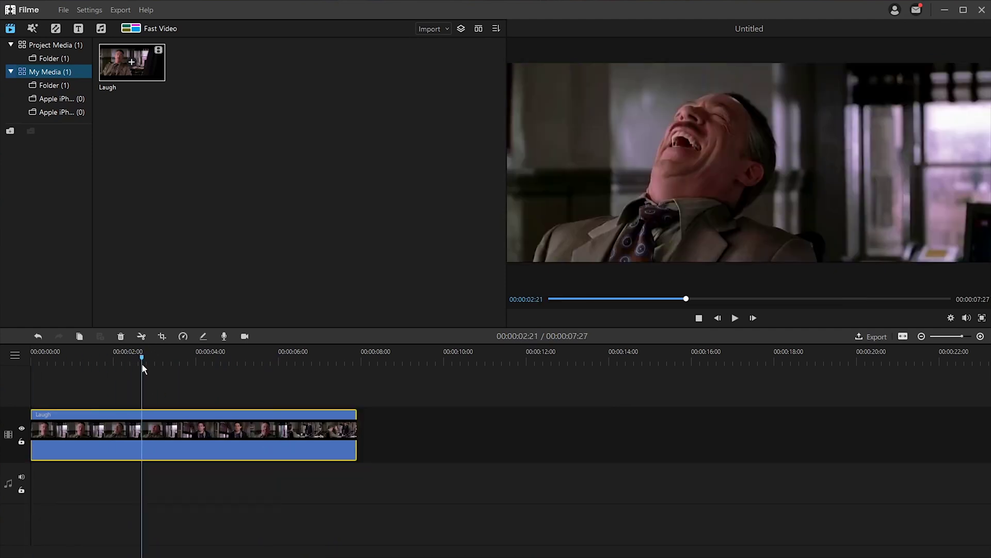
# - Split the Laugh clip at 00:00:02:20 and delete the part after it
pyautogui.hotkey('ctrl', 'b')
pyautogui.click(120, 336)
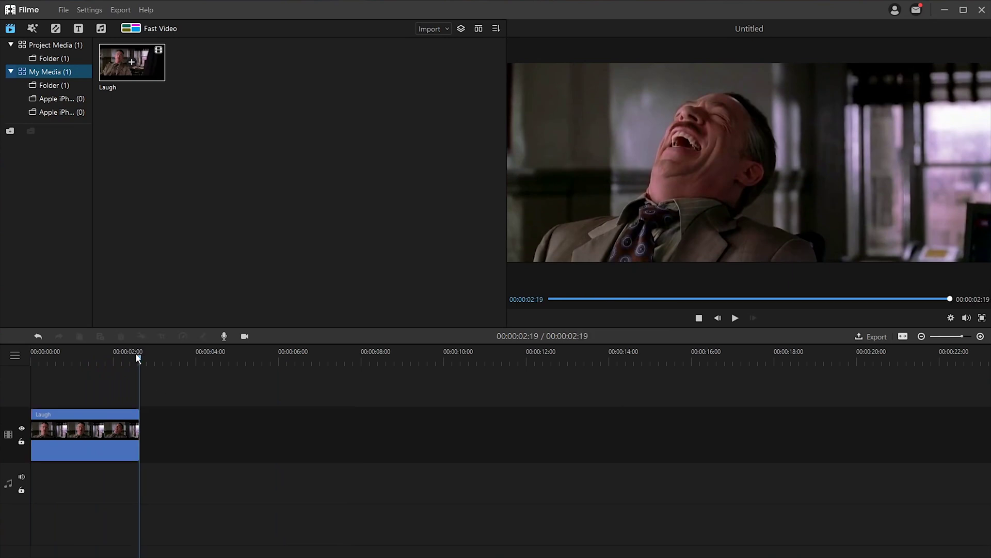
pyautogui.click(56, 361)
pyautogui.moveTo(56, 362); pyautogui.dragTo(32, 364)
# - Set the project to a 4:3 aspect ratio at 1440 x 1080 resolution
pyautogui.click(950, 318)
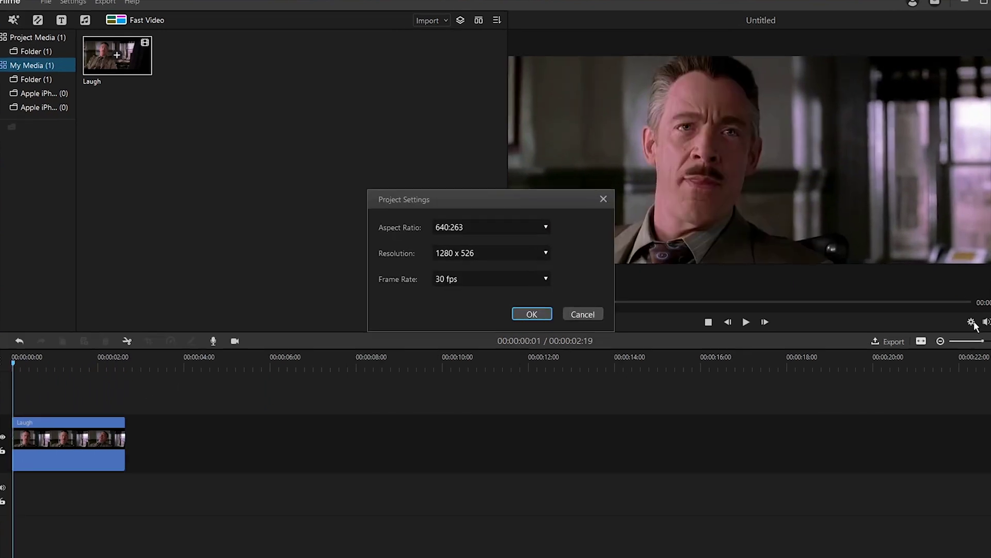
pyautogui.click(566, 229)
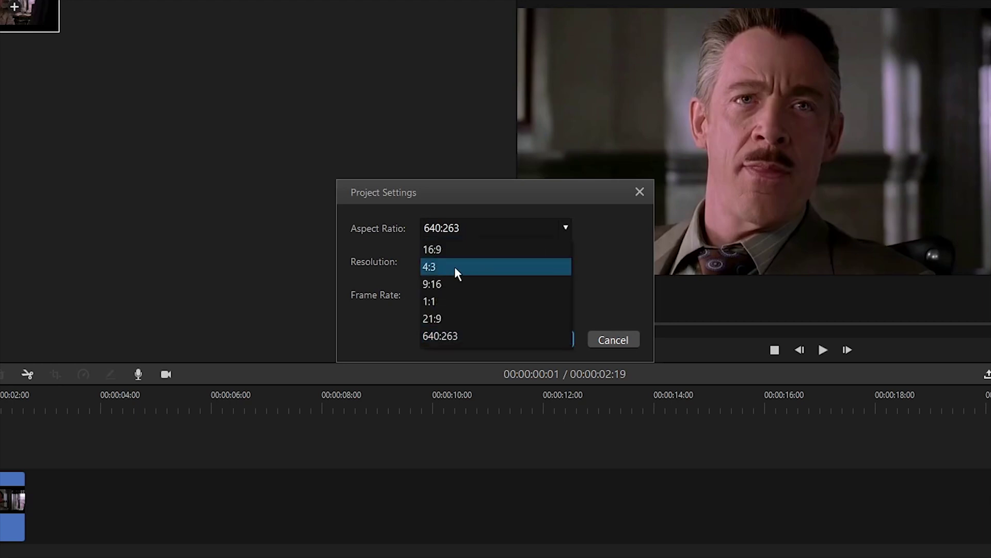
pyautogui.click(454, 266)
pyautogui.click(552, 258)
pyautogui.click(493, 334)
pyautogui.click(534, 338)
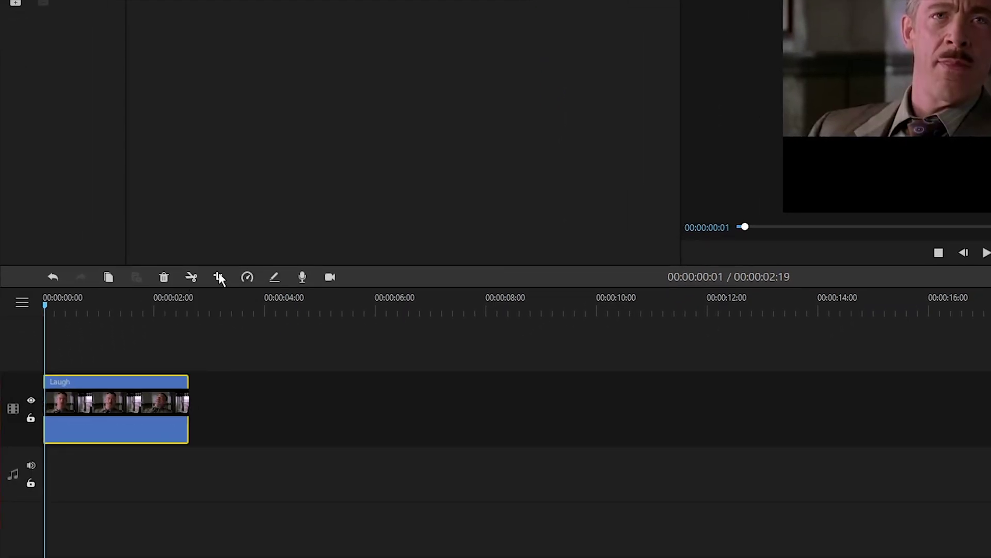
# - Crop the Laugh clip with a 4:3 ratio to a 701 x 526 box over the man's face
pyautogui.click(219, 276)
pyautogui.moveTo(201, 131); pyautogui.dragTo(223, 139)
pyautogui.moveTo(800, 339); pyautogui.dragTo(791, 328)
pyautogui.moveTo(797, 364); pyautogui.dragTo(618, 293)
pyautogui.click(396, 448)
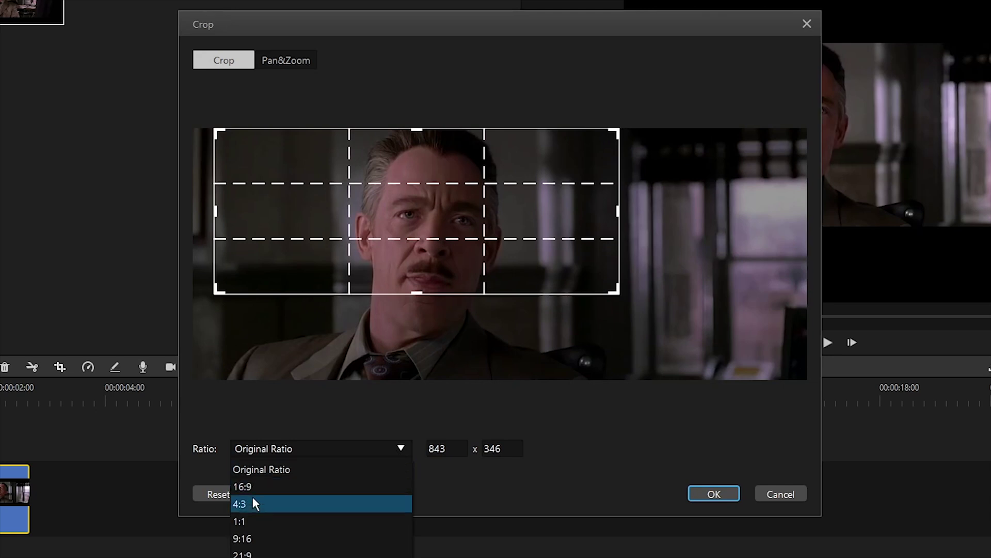
pyautogui.click(253, 502)
pyautogui.moveTo(362, 223); pyautogui.dragTo(410, 206)
pyautogui.moveTo(478, 290); pyautogui.dragTo(598, 378)
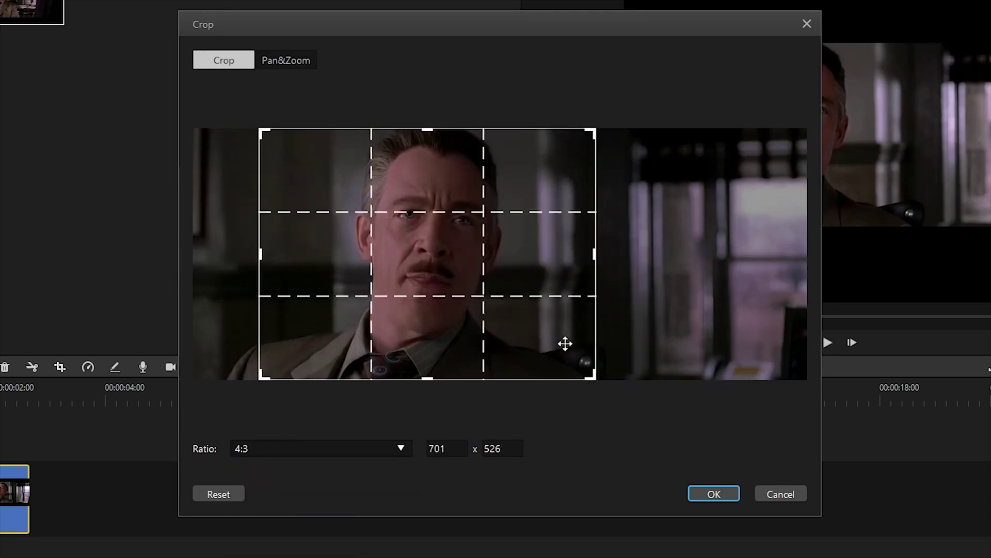
pyautogui.moveTo(538, 305); pyautogui.dragTo(533, 304)
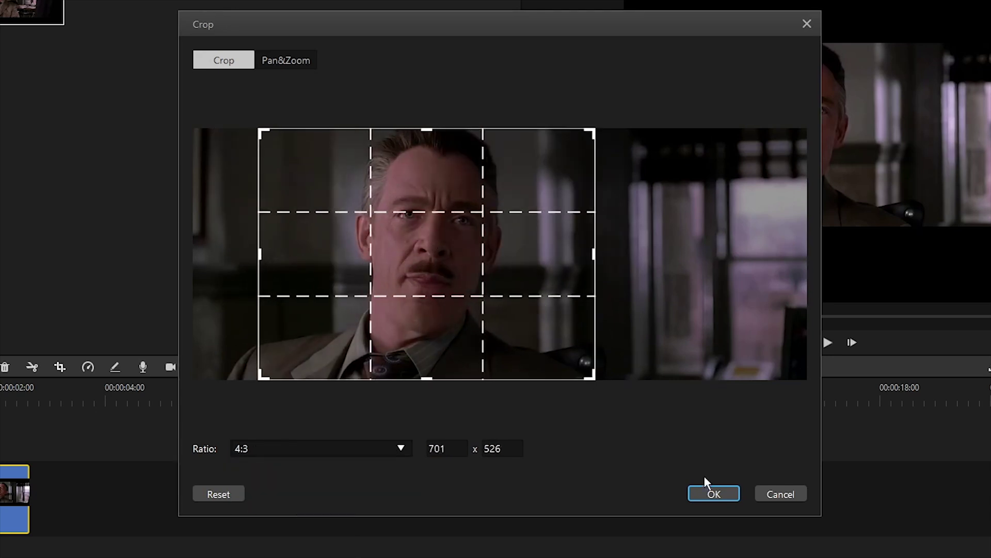
pyautogui.click(713, 493)
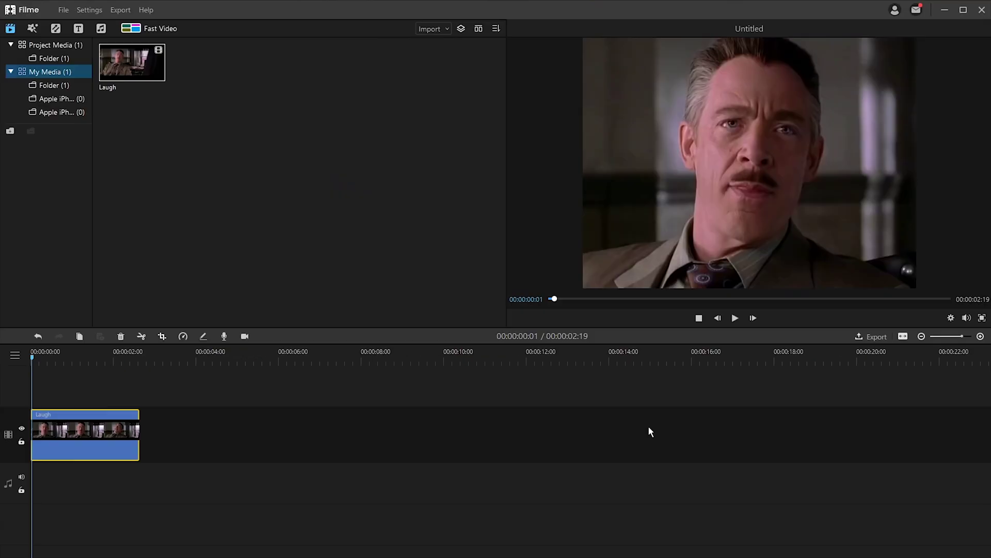
# - Add a Title 4 text clip at the start of the timeline above the Laugh clip
pyautogui.click(735, 318)
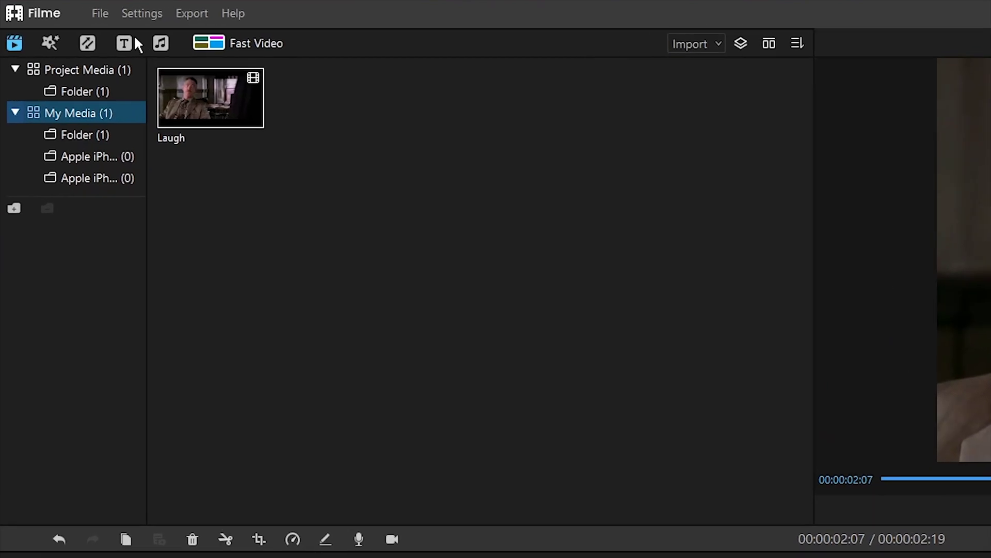
pyautogui.click(156, 53)
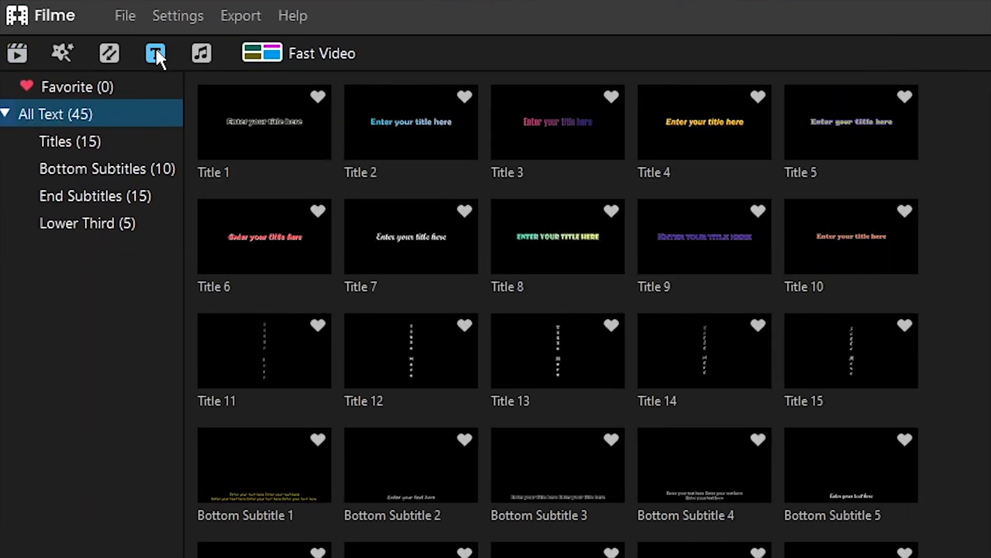
pyautogui.moveTo(704, 122)
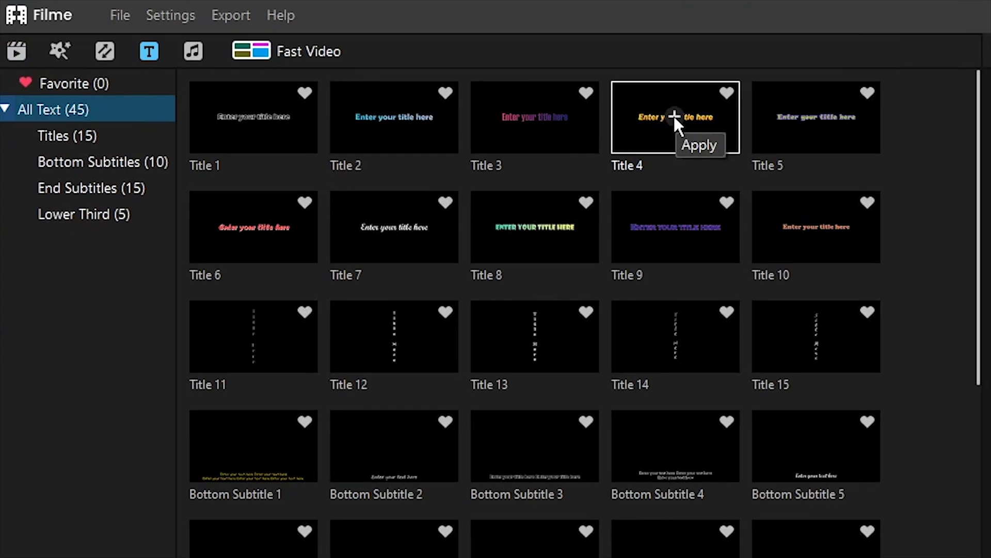
pyautogui.click(704, 121)
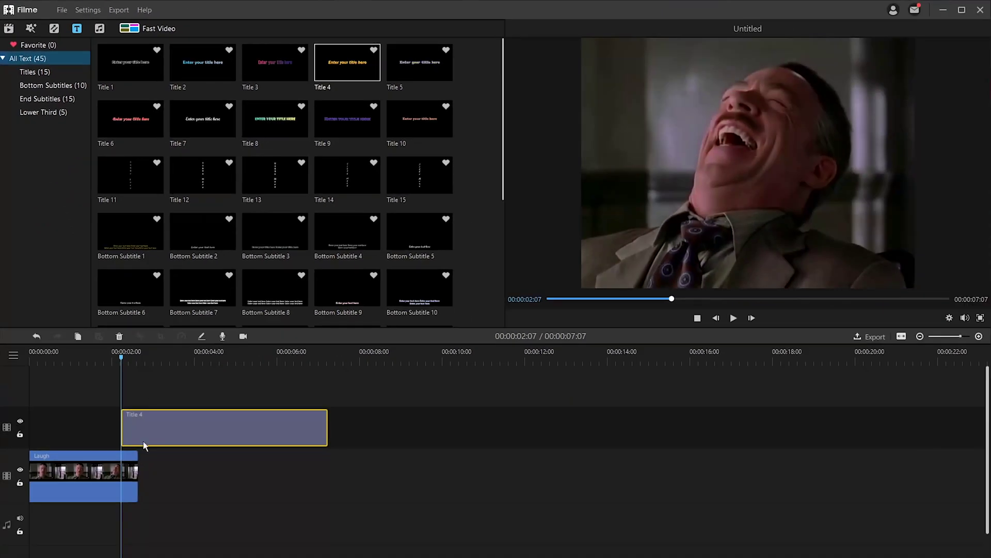
pyautogui.moveTo(143, 441); pyautogui.dragTo(40, 416)
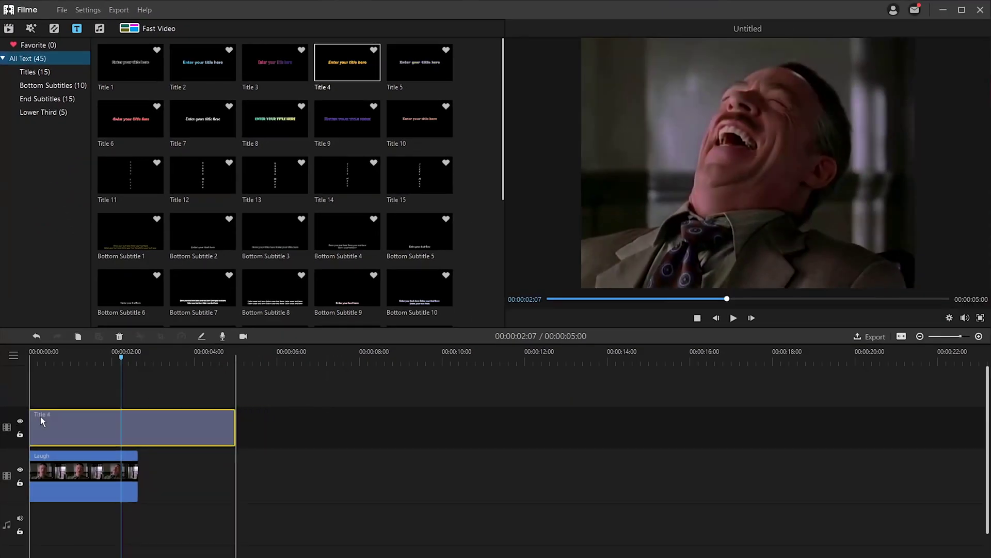
# - Replace the placeholder title text with 'HAHAHA'
pyautogui.doubleClick(100, 428)
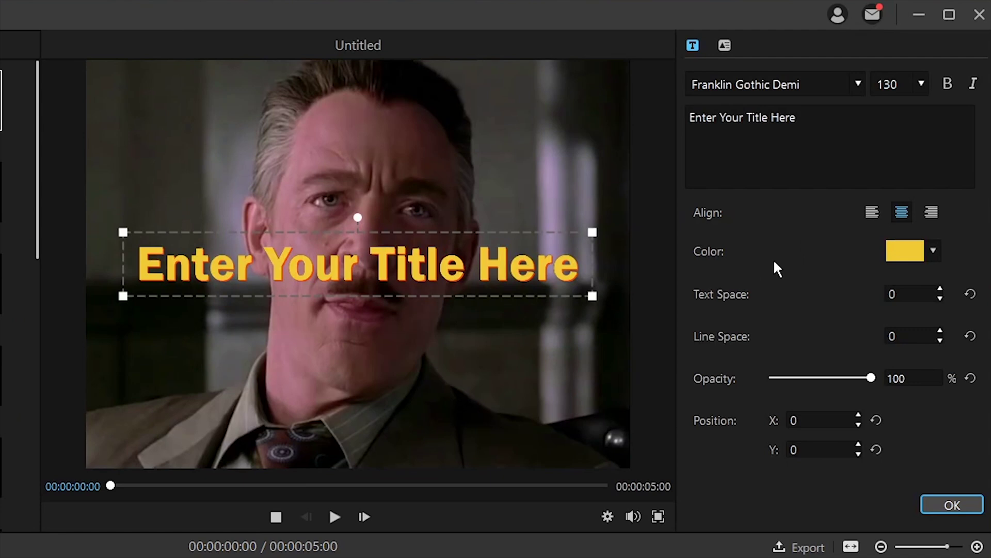
pyautogui.moveTo(830, 132); pyautogui.dragTo(646, 122)
pyautogui.write('HAHA')
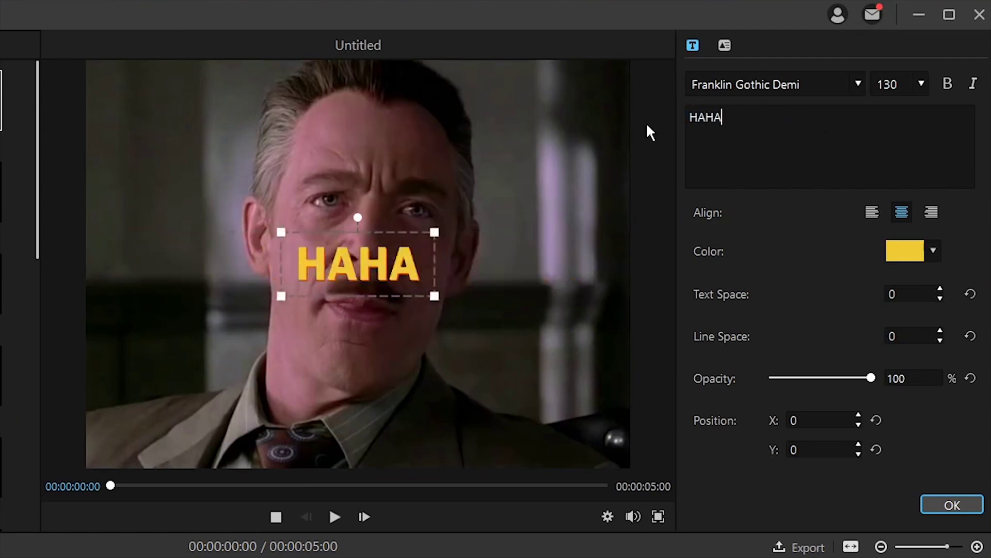
pyautogui.write('HA')
pyautogui.hotkey('shift', 'Left')
pyautogui.hotkey('shift', 'Left')
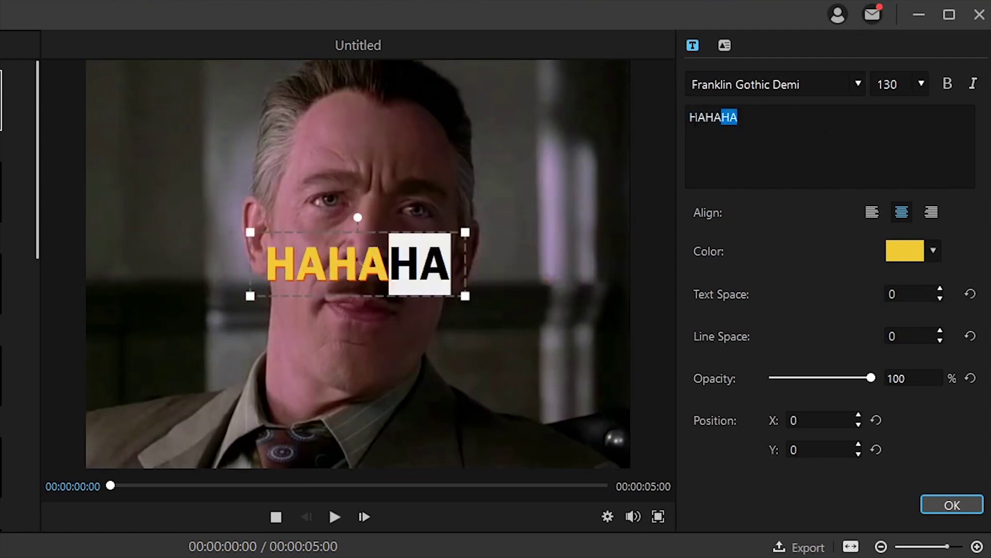
pyautogui.hotkey('shift', 'Left')
pyautogui.hotkey('shift', 'Left')
pyautogui.hotkey('shift', 'Left')
# - Keep the caption centred, colour it white, and leave line spacing at 0
pyautogui.click(873, 212)
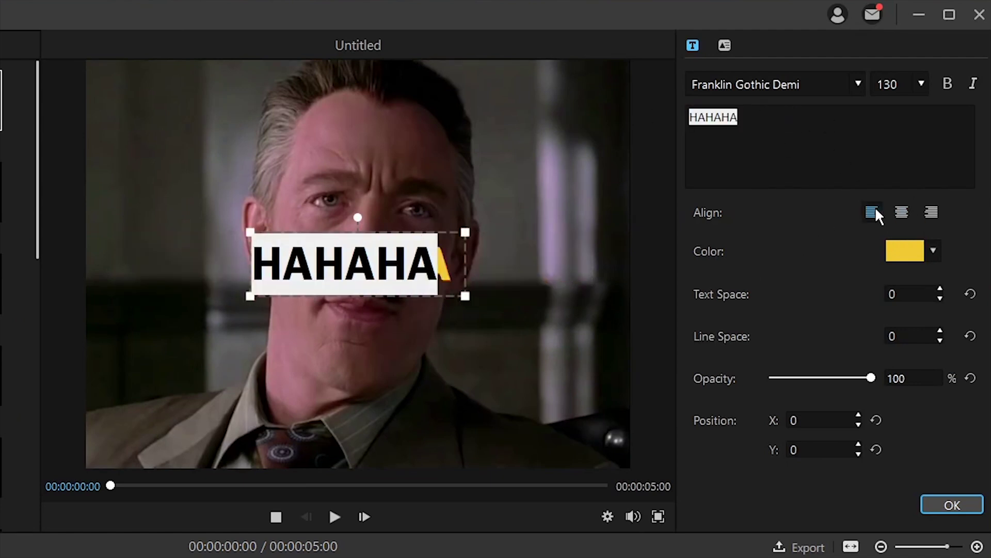
pyautogui.click(933, 250)
pyautogui.click(936, 348)
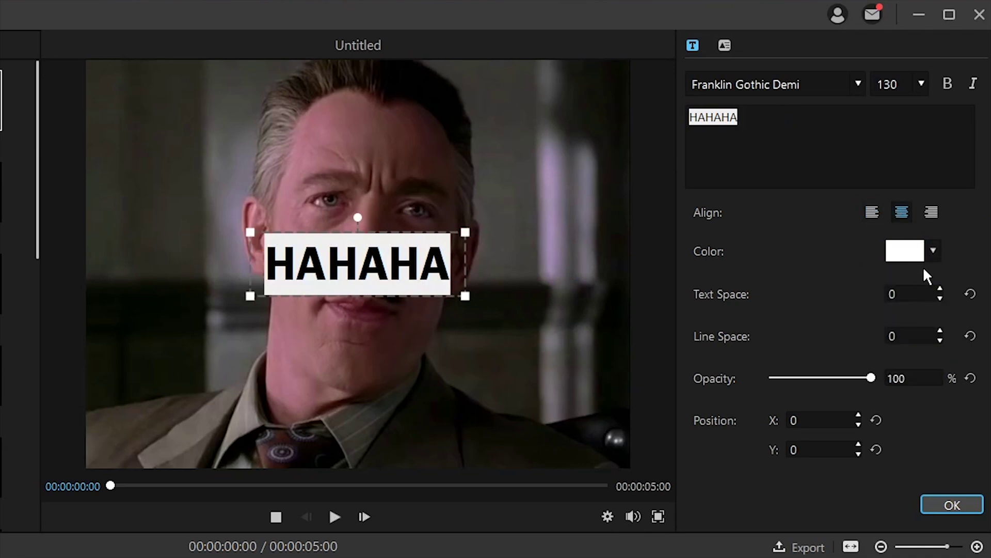
pyautogui.click(940, 291)
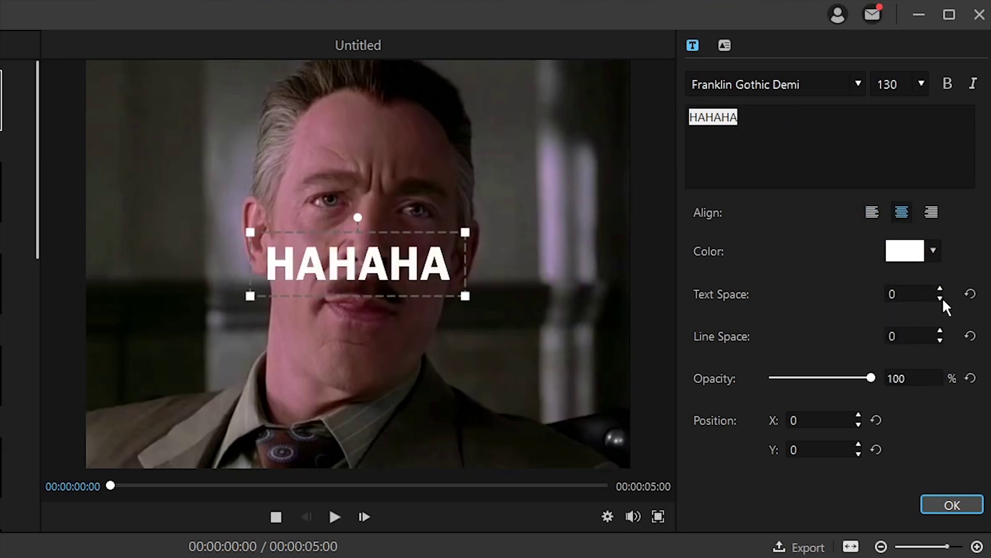
pyautogui.click(940, 330)
pyautogui.click(940, 341)
# - Move the caption near the bottom centre and set its font size to 150
pyautogui.moveTo(872, 377); pyautogui.dragTo(799, 377)
pyautogui.moveTo(358, 385); pyautogui.dragTo(363, 426)
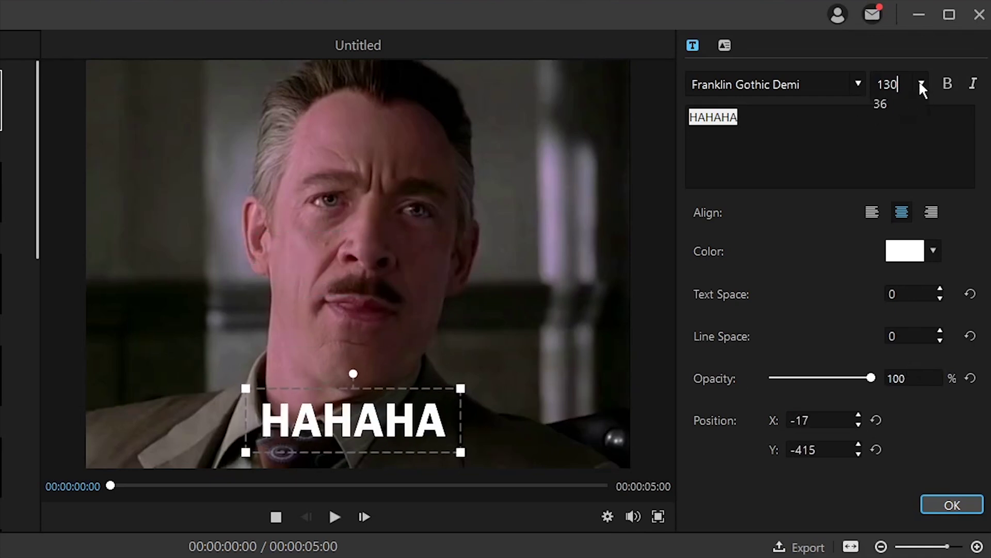
pyautogui.scroll(-4, 905, 255)
pyautogui.click(899, 298)
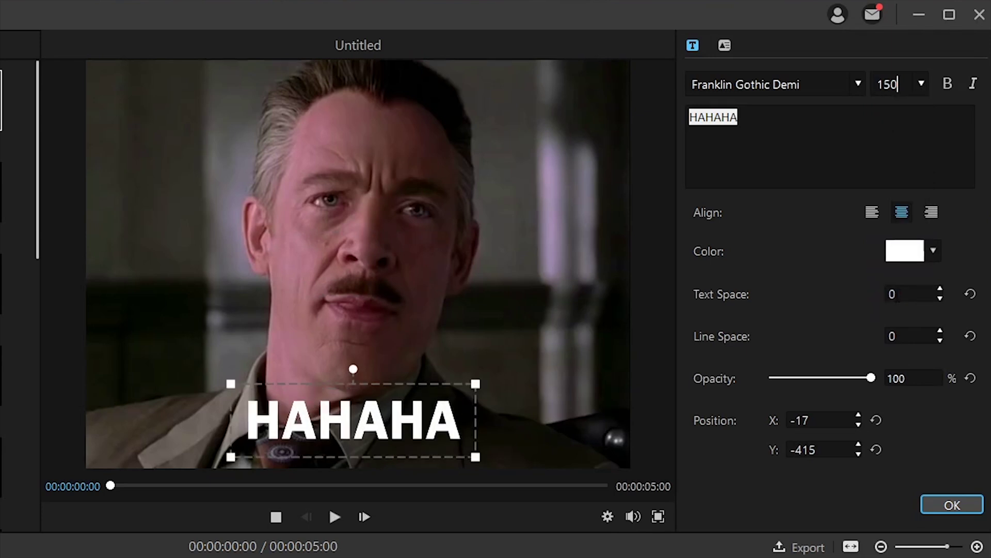
# - Give the caption the Default text style and Default (no) animation
pyautogui.click(724, 45)
pyautogui.click(805, 155)
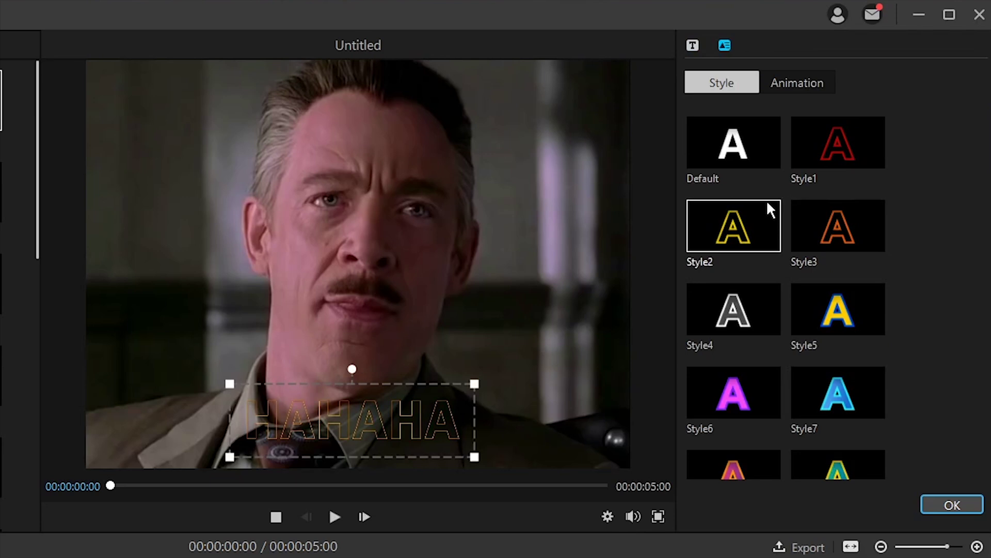
pyautogui.click(743, 129)
pyautogui.click(790, 86)
pyautogui.click(835, 134)
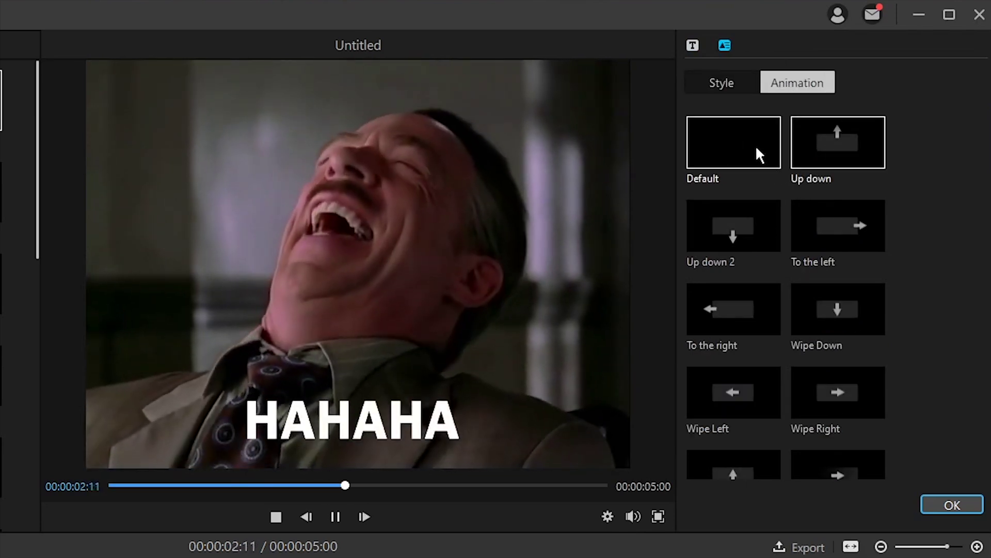
pyautogui.click(725, 128)
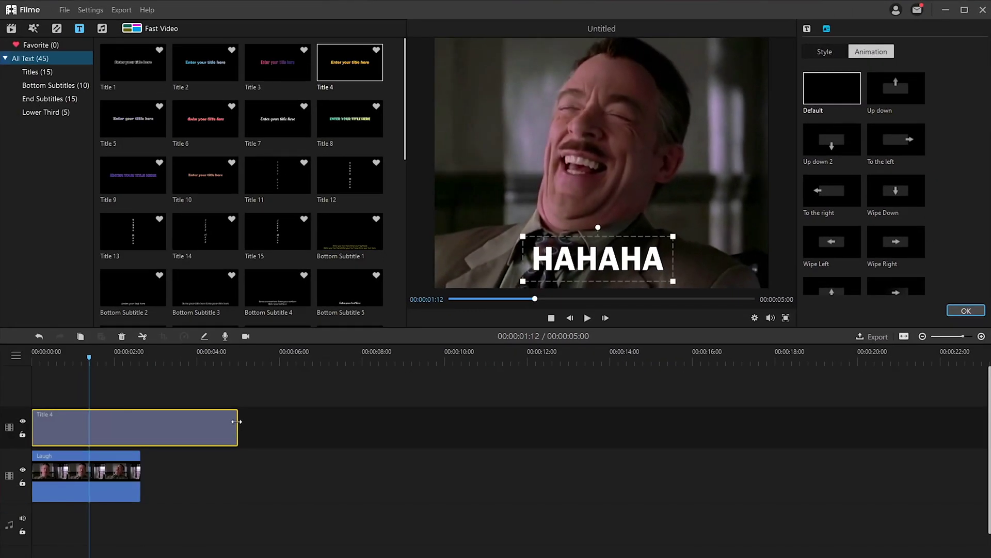
# - Trim the Title 4 clip so it ends with the video
pyautogui.moveTo(236, 421); pyautogui.dragTo(204, 421)
pyautogui.moveTo(143, 425); pyautogui.dragTo(144, 427)
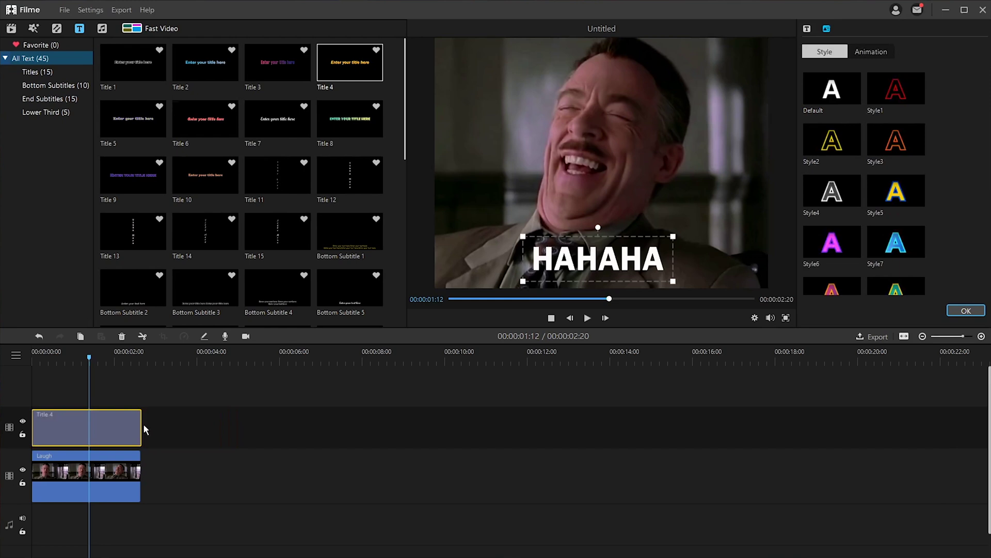
pyautogui.moveTo(129, 360); pyautogui.dragTo(139, 359)
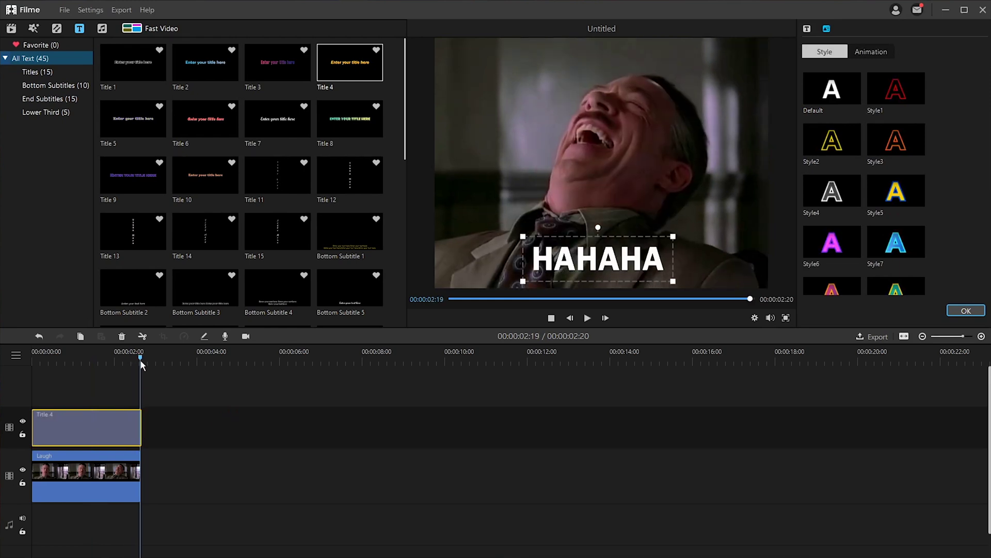
pyautogui.click(141, 420)
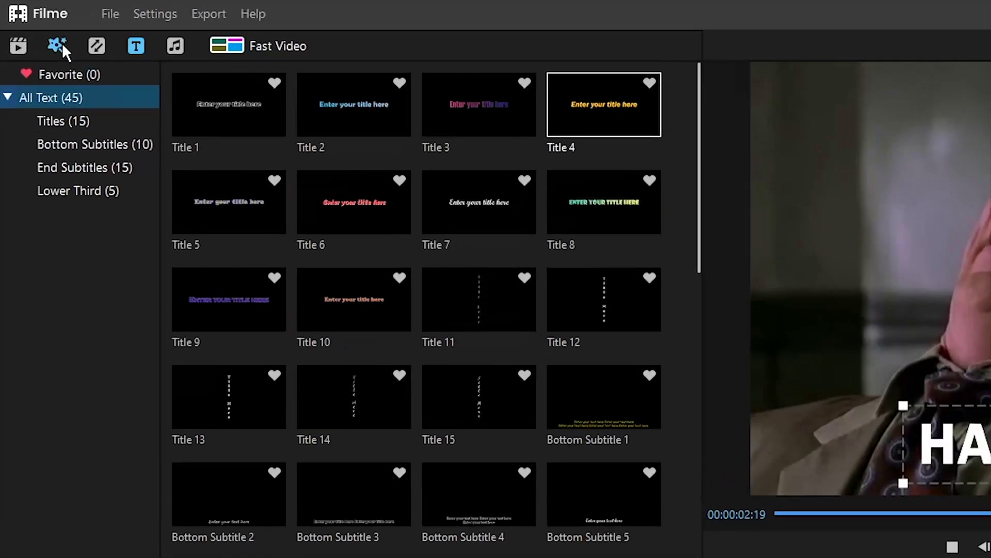
# - Add the Laughter of Tears emoji from Effects > Elements onto a new track
pyautogui.click(62, 43)
pyautogui.click(88, 119)
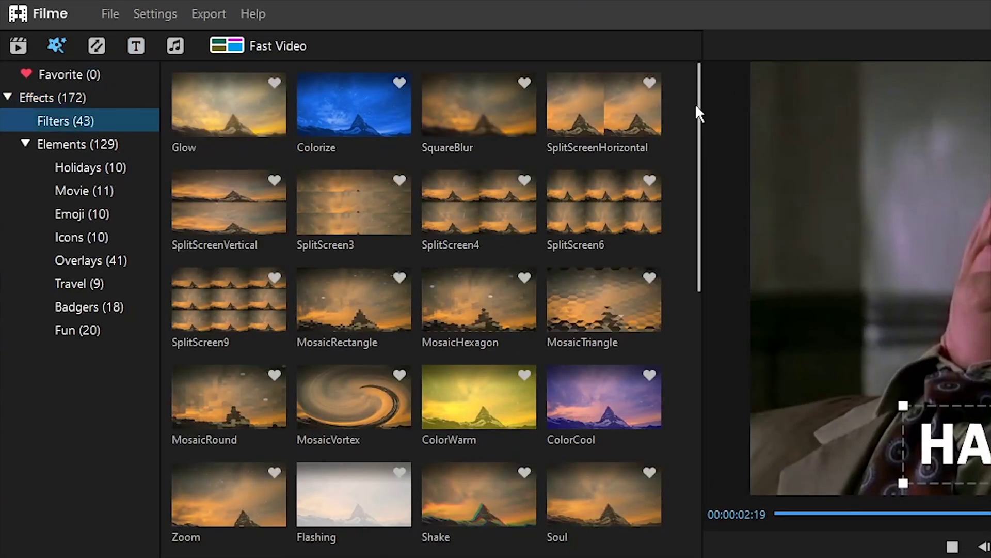
pyautogui.moveTo(697, 111); pyautogui.dragTo(698, 343)
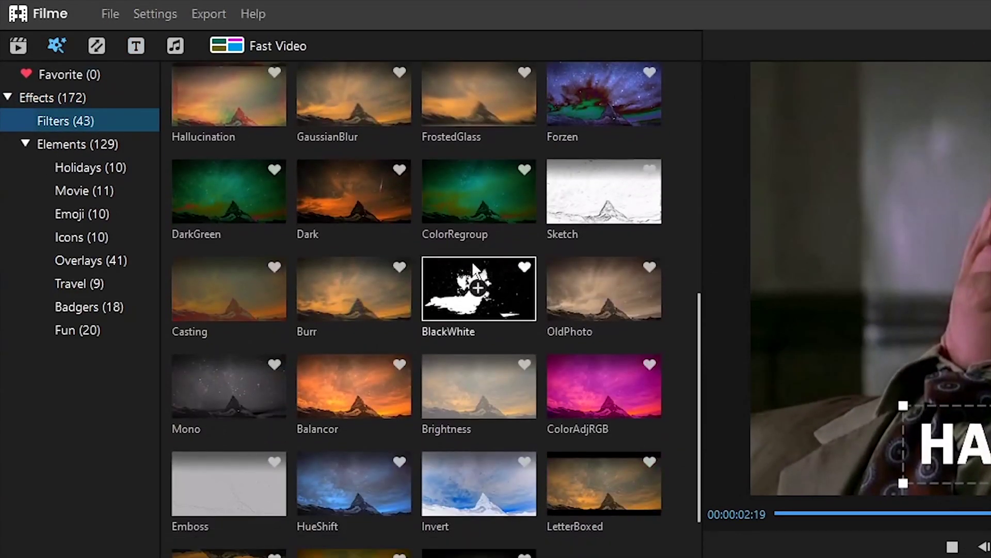
pyautogui.click(59, 147)
pyautogui.moveTo(697, 159)
pyautogui.mouseDown()
pyautogui.moveTo(716, 446)
pyautogui.moveTo(699, 522)
pyautogui.moveTo(702, 157)
pyautogui.mouseUp()
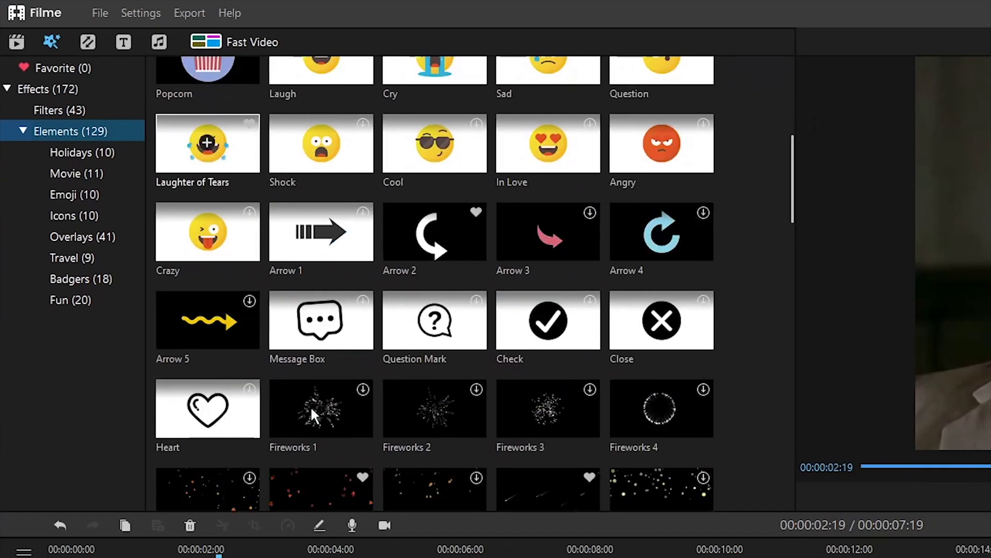
pyautogui.moveTo(384, 250); pyautogui.dragTo(32, 423)
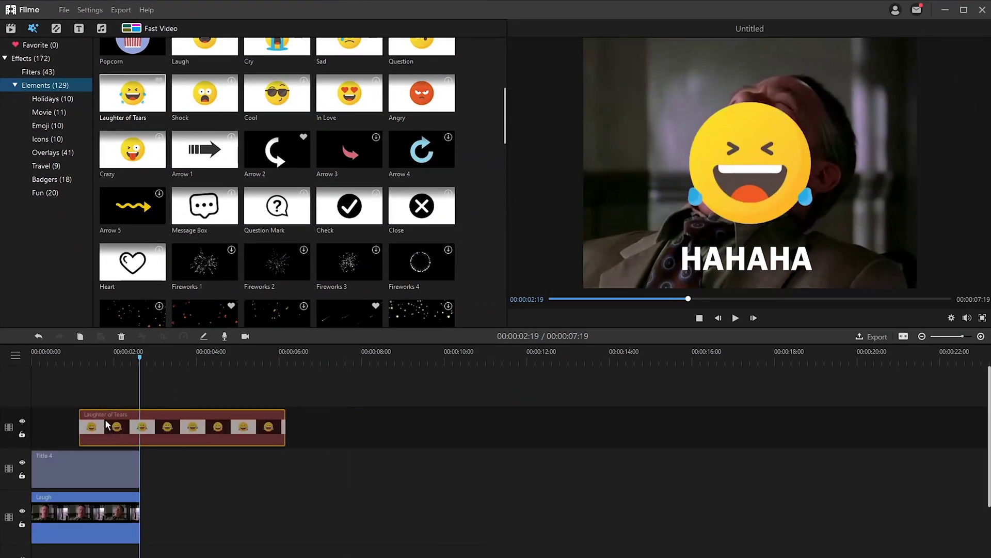
# - Trim the emoji clip so it ends with the video
pyautogui.moveTo(237, 426); pyautogui.dragTo(145, 429)
pyautogui.click(146, 427)
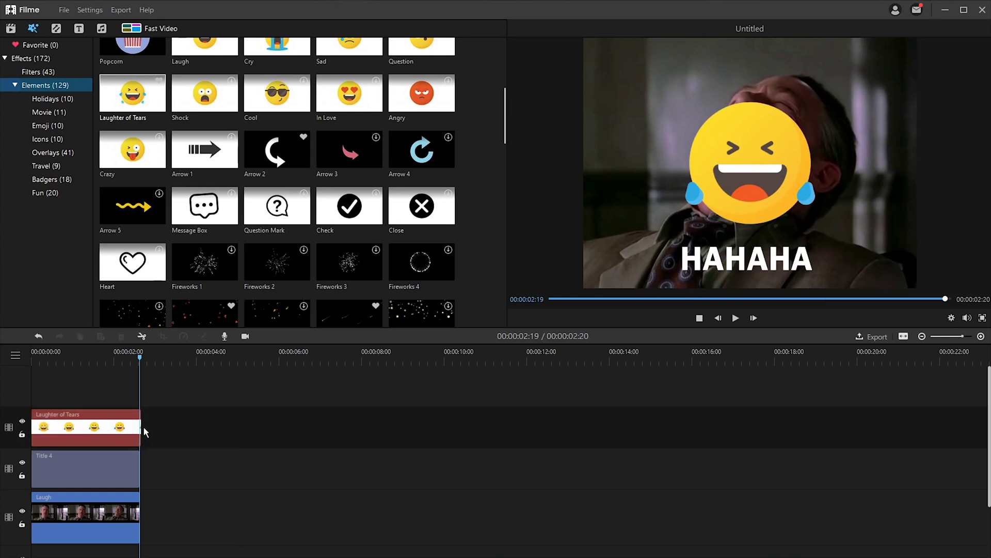
pyautogui.click(980, 336)
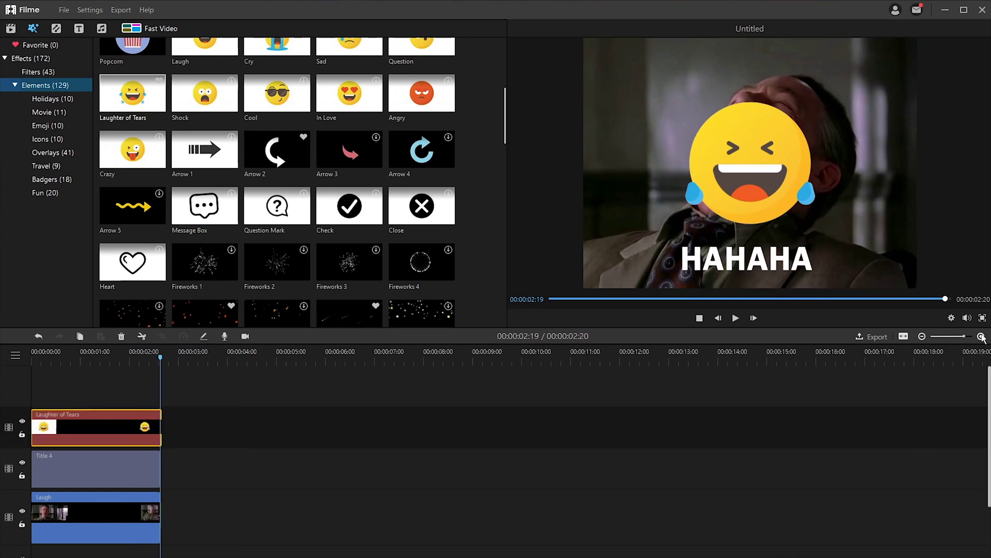
pyautogui.click(980, 336)
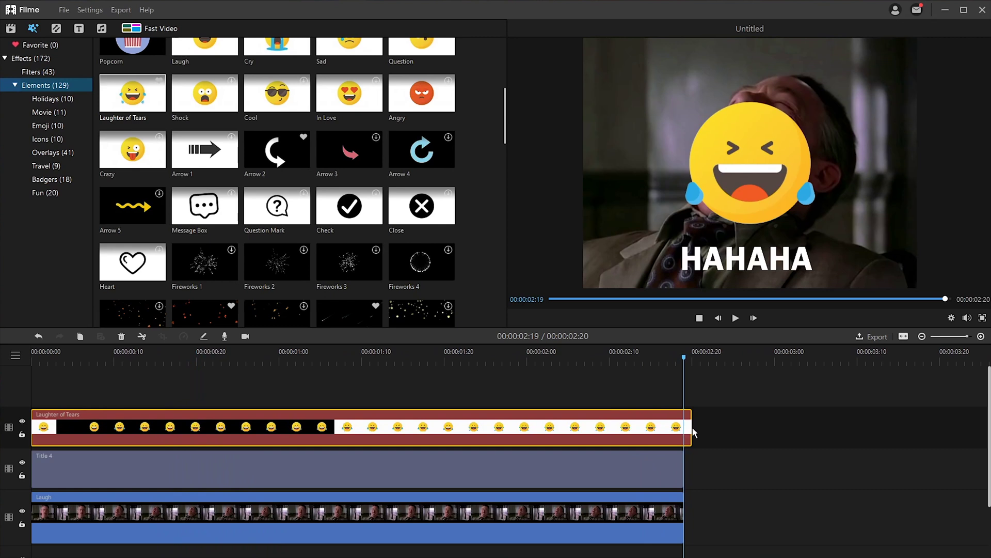
pyautogui.moveTo(692, 431)
pyautogui.mouseDown()
pyautogui.moveTo(679, 434)
pyautogui.moveTo(679, 414)
pyautogui.mouseUp()
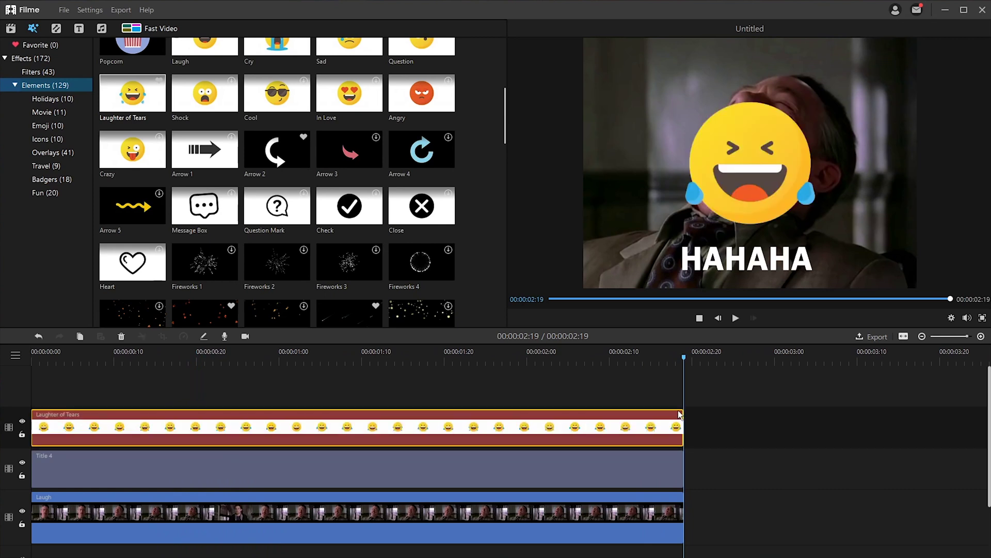
# - Scale the emoji to 33% and place it right of HAHAHA, then open Export
pyautogui.doubleClick(514, 426)
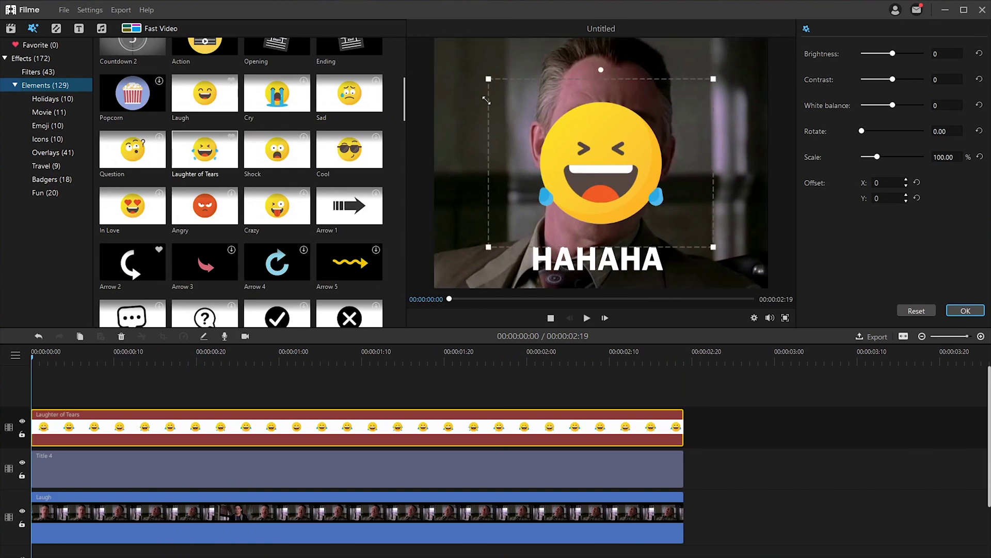
pyautogui.moveTo(528, 143); pyautogui.dragTo(595, 166)
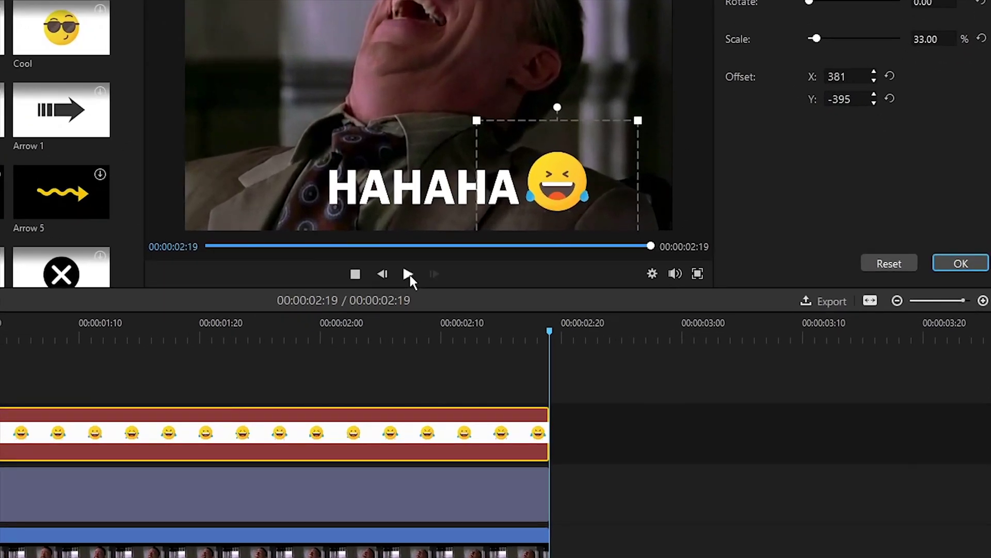
pyautogui.click(826, 301)
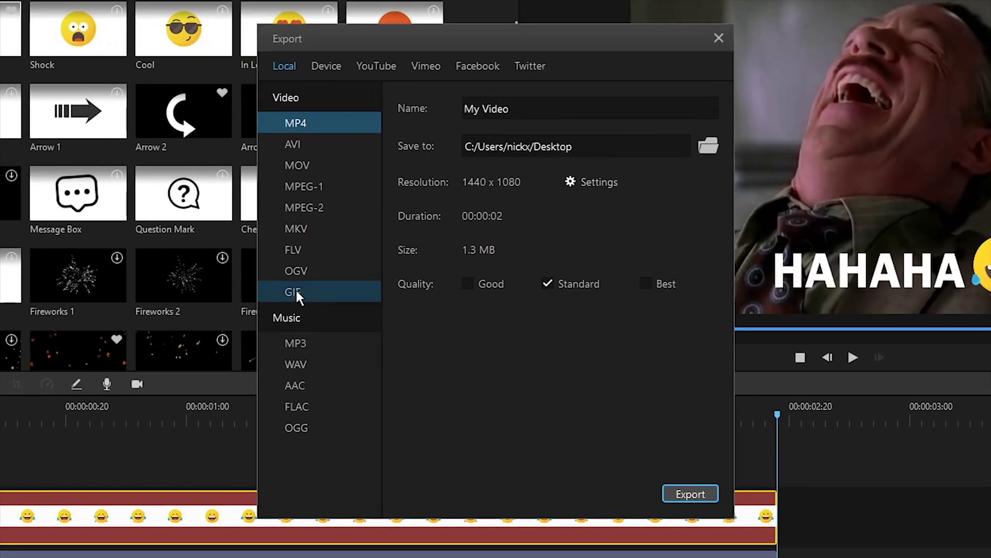
# - Export the project locally as a GIF to the desktop, leaving GIF settings unchanged
pyautogui.click(294, 292)
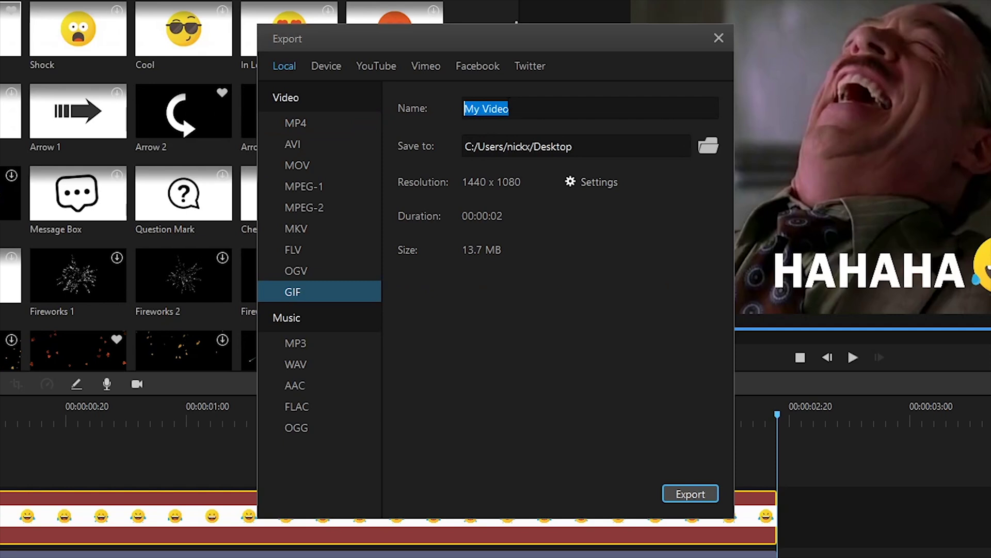
pyautogui.click(578, 186)
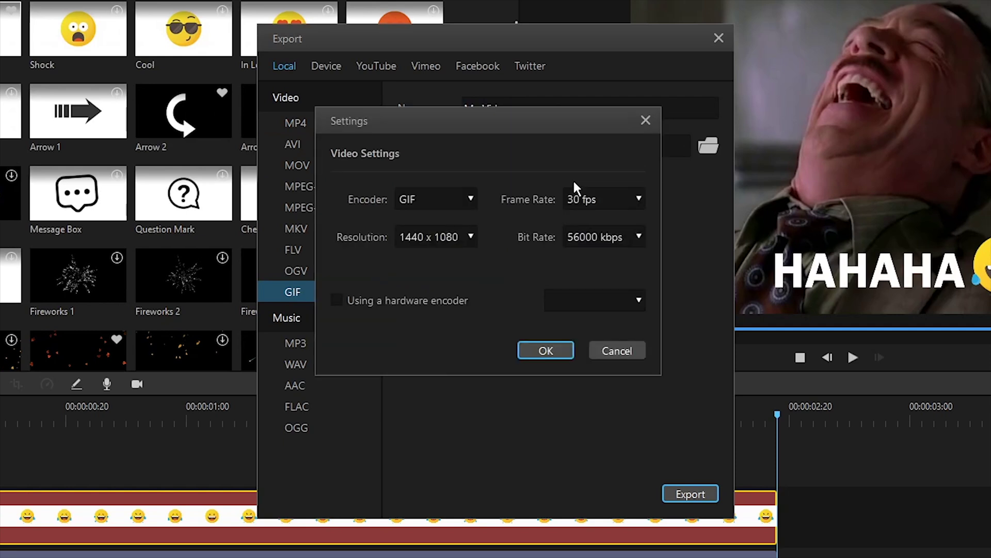
pyautogui.click(645, 122)
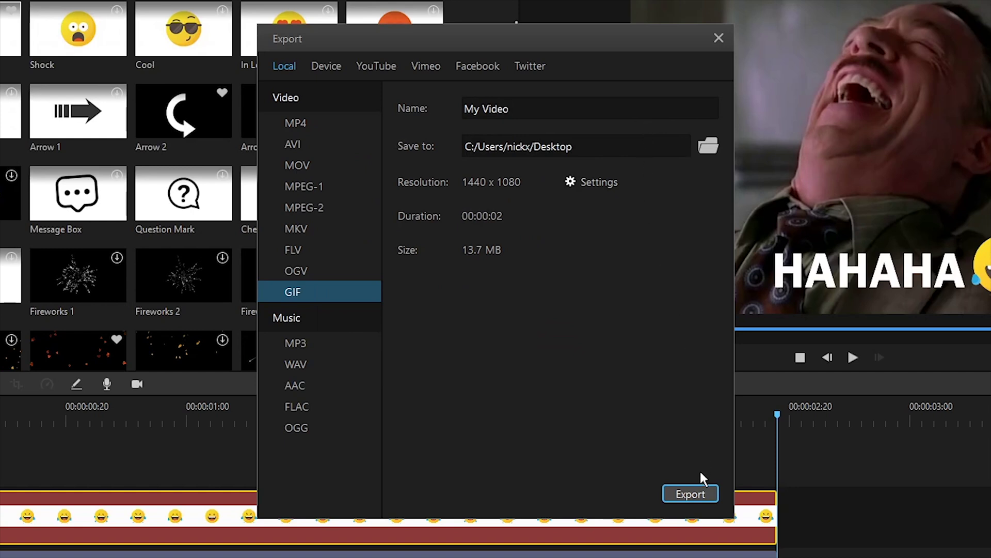
pyautogui.click(703, 497)
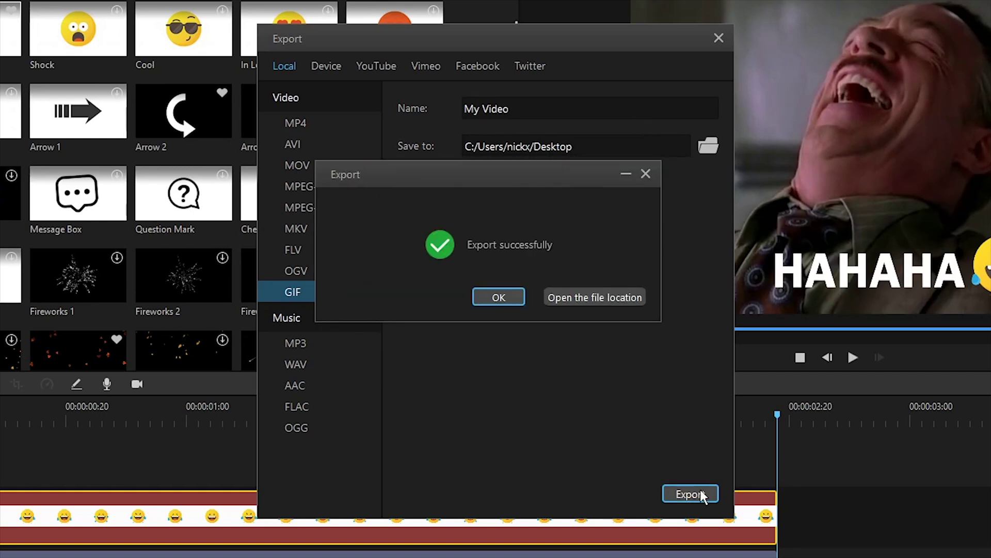